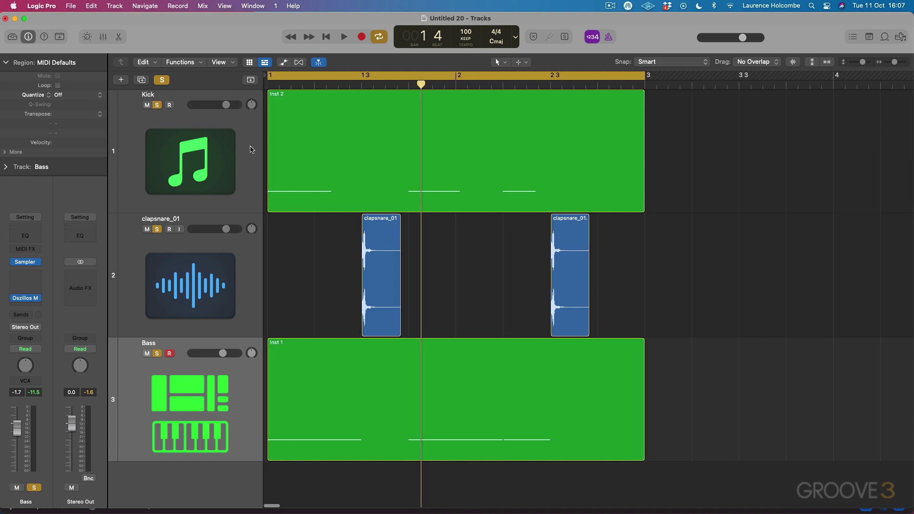
# Select the Kick track, play the loop and stop it, then show the Mixer with all channel strips.
pyautogui.click(288, 161)
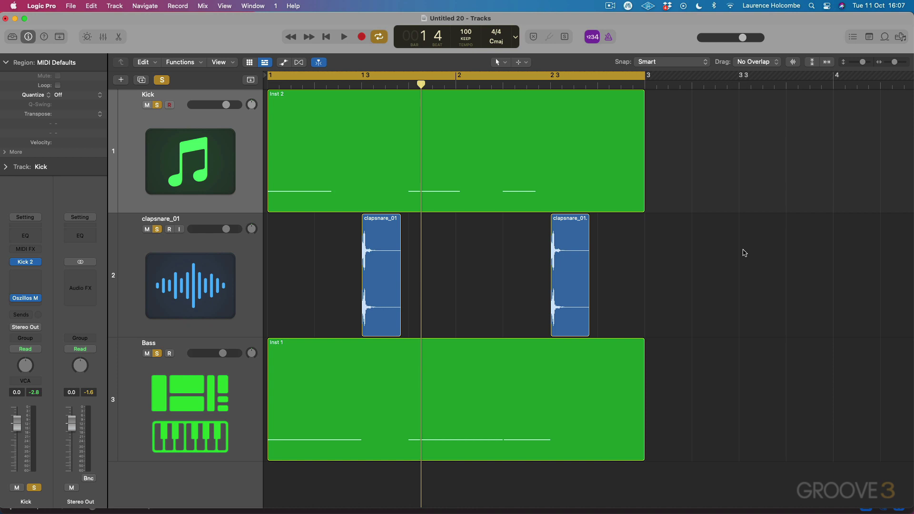
pyautogui.press('space')
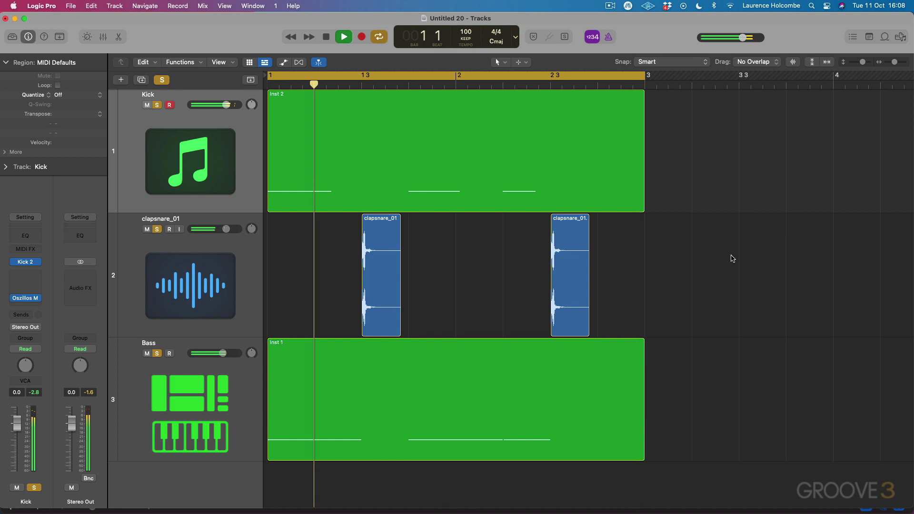
pyautogui.press('space')
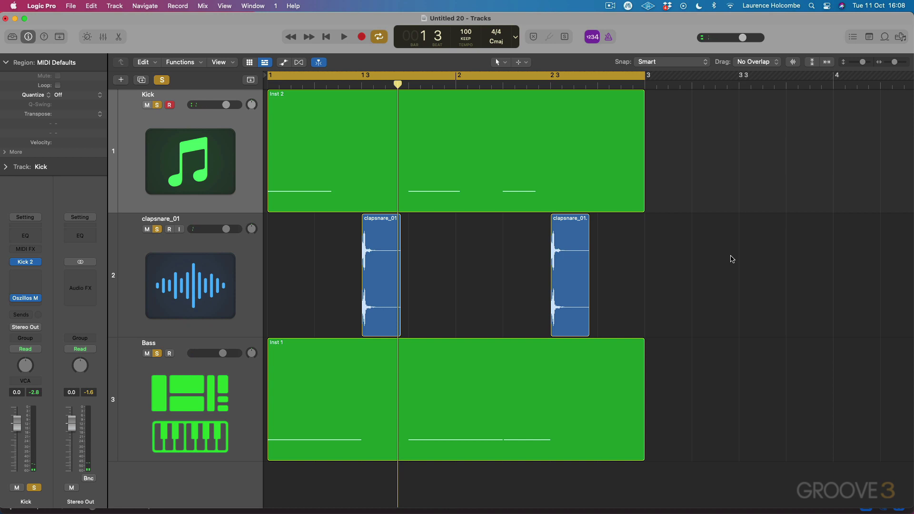
pyautogui.press('x')
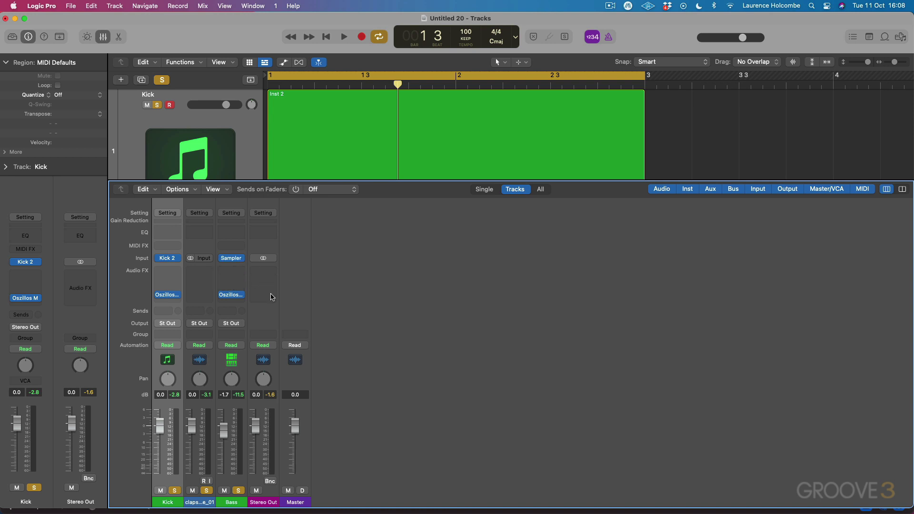
# Open the Kick channel's Oszillos Mega Scope and watch the waveforms during a brief playback.
pyautogui.click(167, 296)
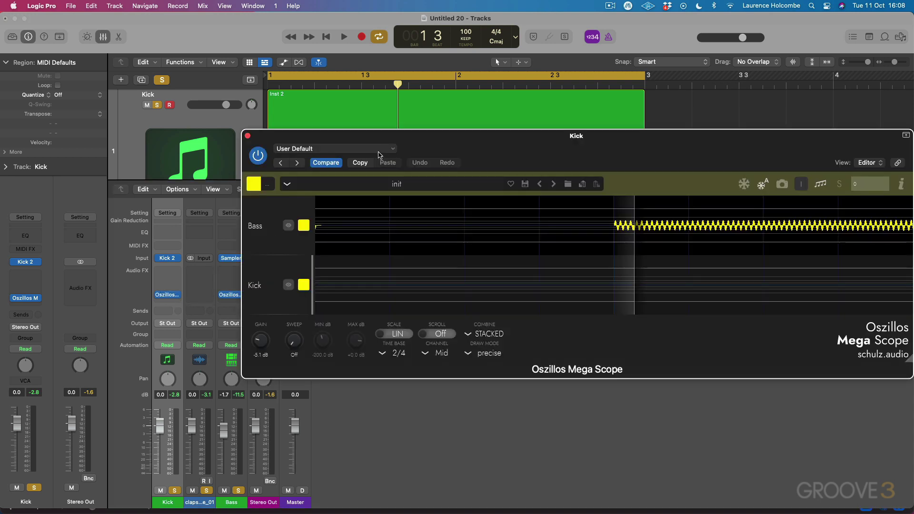
pyautogui.moveTo(386, 144); pyautogui.dragTo(325, 110)
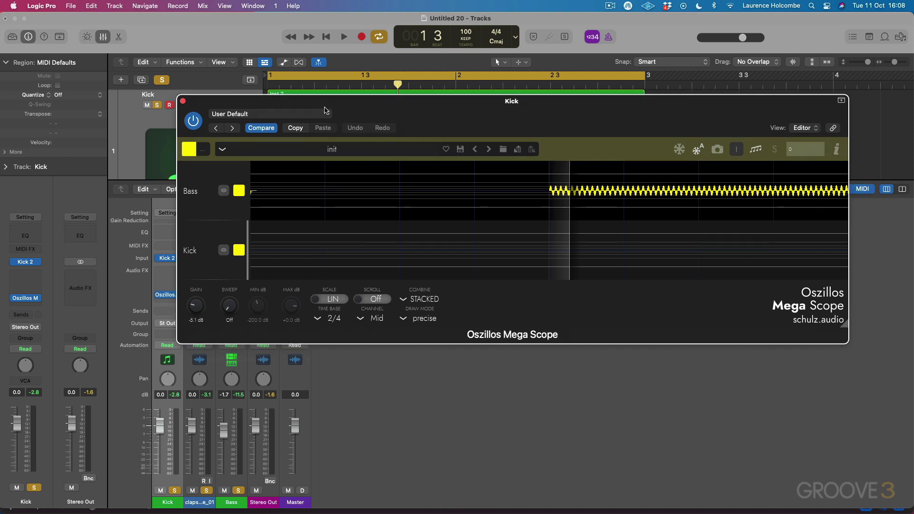
pyautogui.press('space')
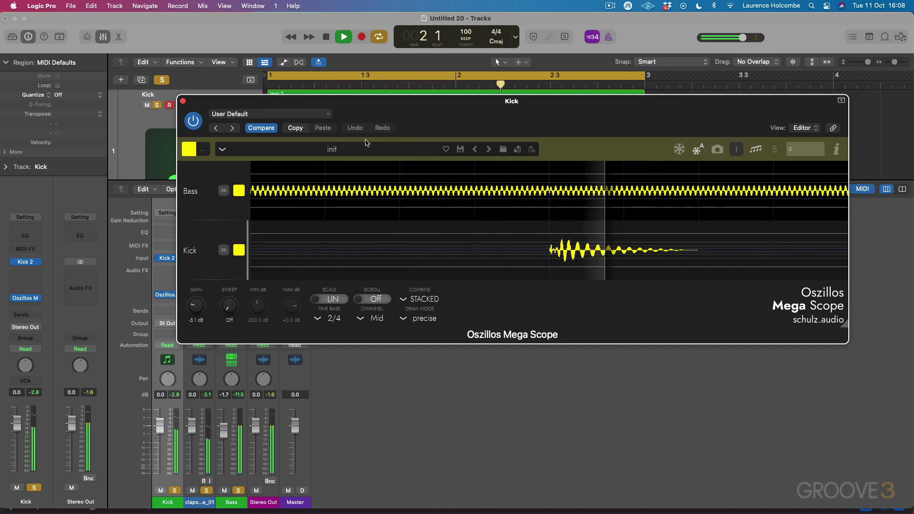
pyautogui.press('space')
# Cycle just the start of bar 1 and zoom the scope in on the kick and bass waves.
pyautogui.click(268, 79)
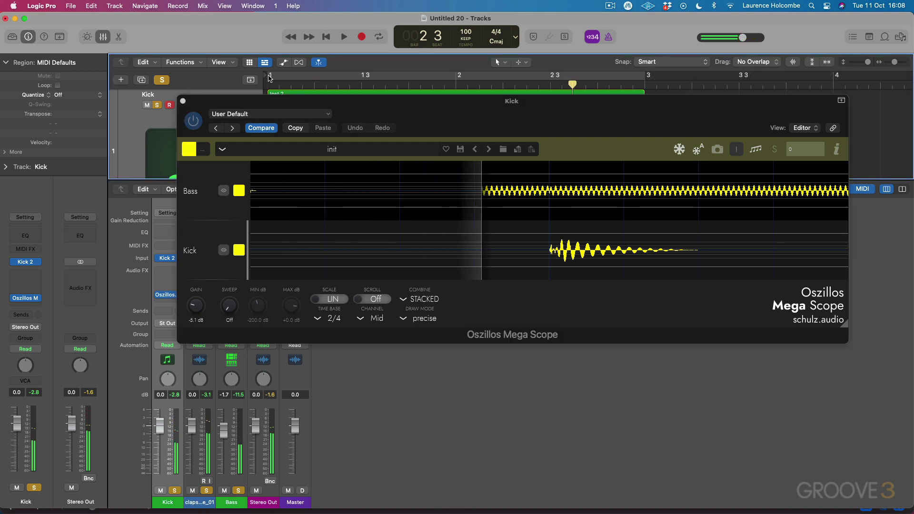
pyautogui.moveTo(268, 79); pyautogui.dragTo(362, 79)
pyautogui.press('space')
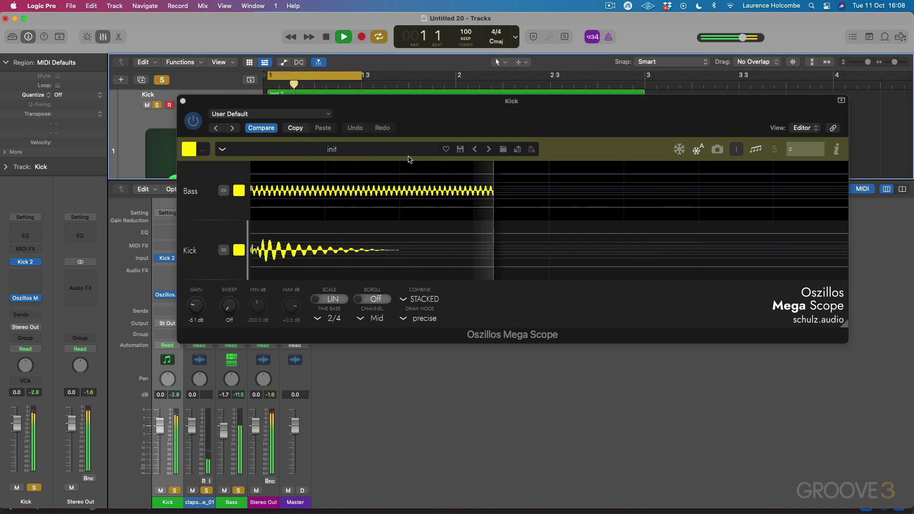
pyautogui.click(393, 177)
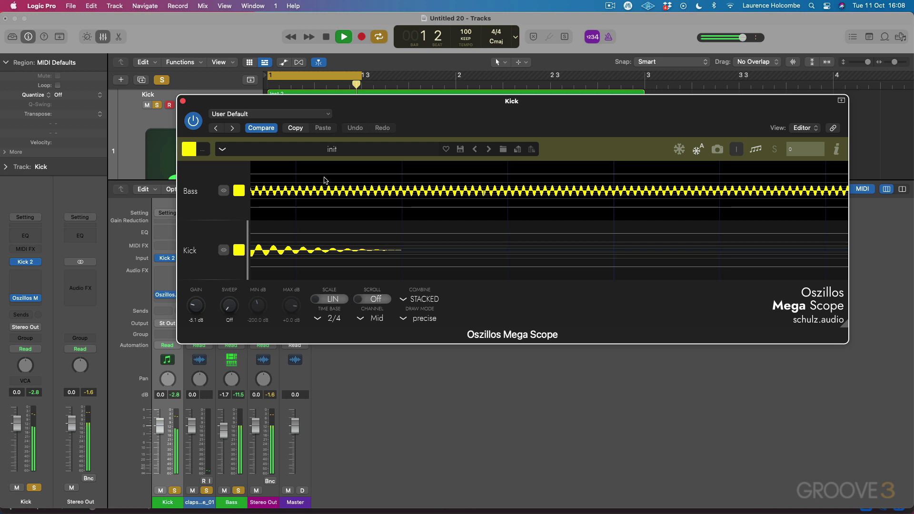
pyautogui.press('space')
pyautogui.moveTo(315, 177); pyautogui.dragTo(327, 199)
pyautogui.moveTo(377, 177)
pyautogui.mouseDown()
pyautogui.moveTo(384, 186)
pyautogui.moveTo(378, 178)
pyautogui.mouseUp()
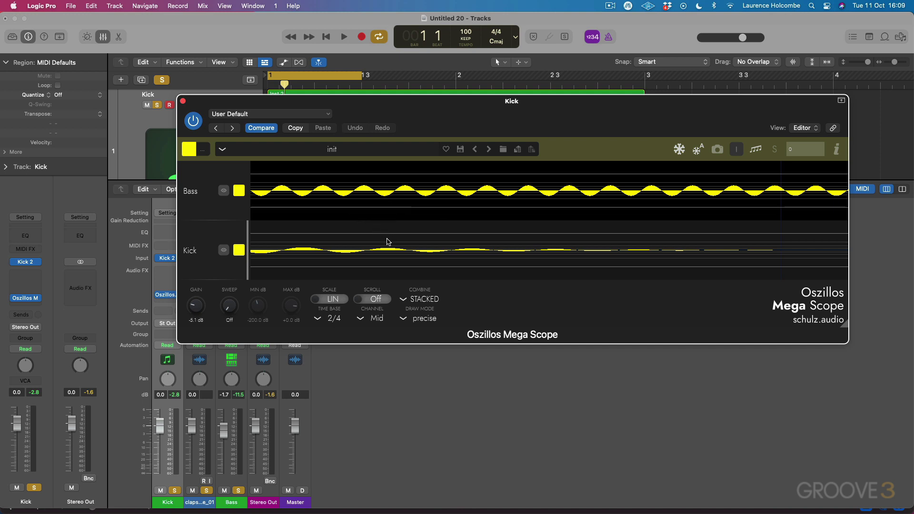
pyautogui.moveTo(288, 105); pyautogui.dragTo(305, 98)
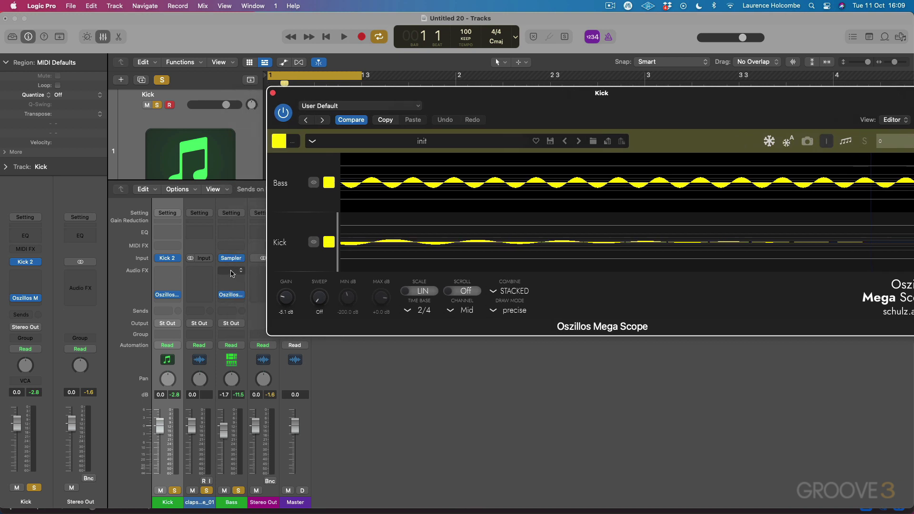
# Insert a stereo Gain plug-in on the Bass with Phase Invert enabled on left and right.
pyautogui.click(231, 273)
pyautogui.moveTo(246, 318)
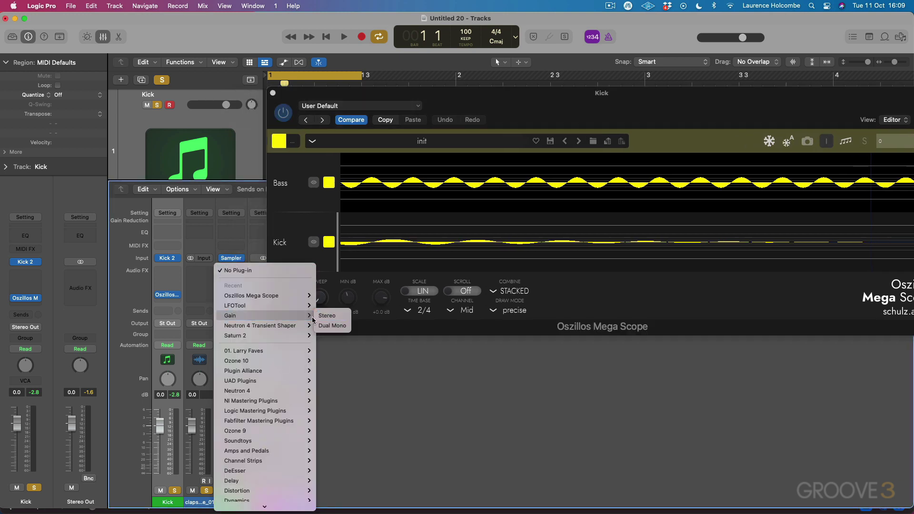
pyautogui.click(329, 316)
pyautogui.click(440, 245)
pyautogui.click(488, 247)
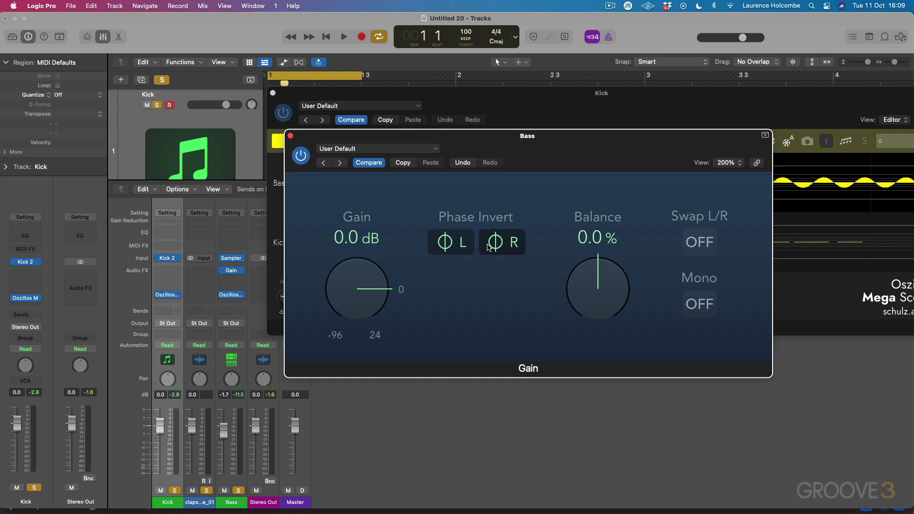
pyautogui.moveTo(367, 141); pyautogui.dragTo(302, 323)
# Toggle the Gain plug-in on and off during playback to compare, ending with it bypassed.
pyautogui.press('space')
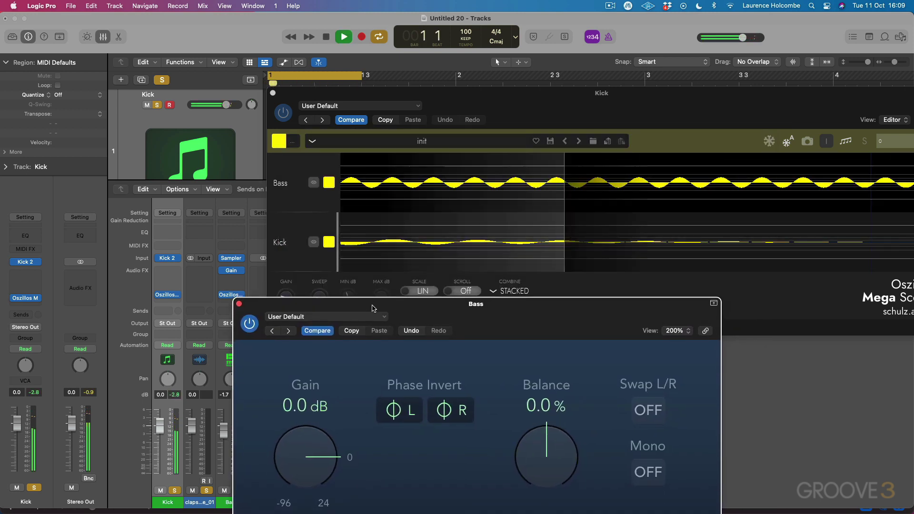
pyautogui.click(249, 324)
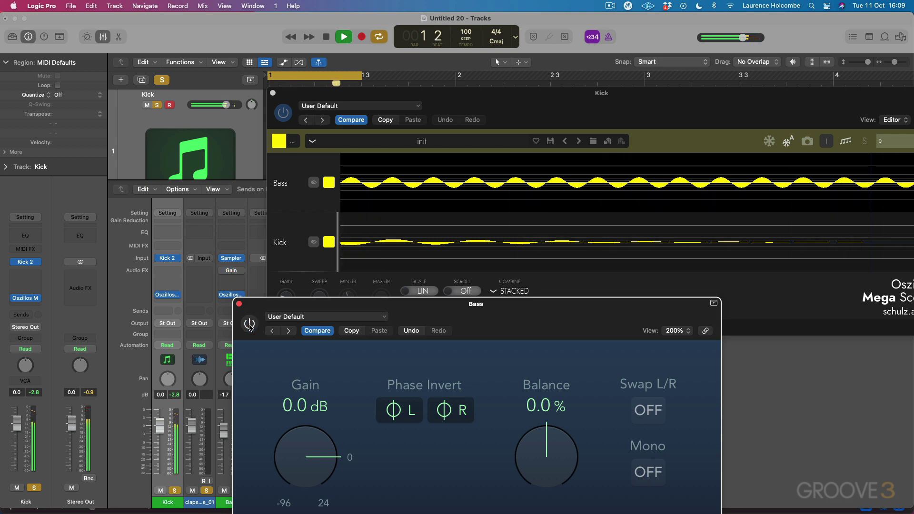
pyautogui.click(250, 324)
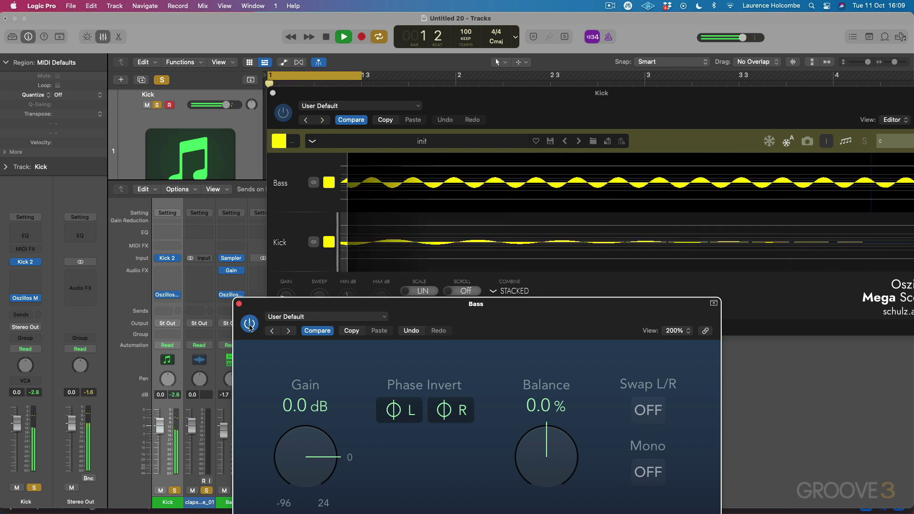
pyautogui.click(250, 324)
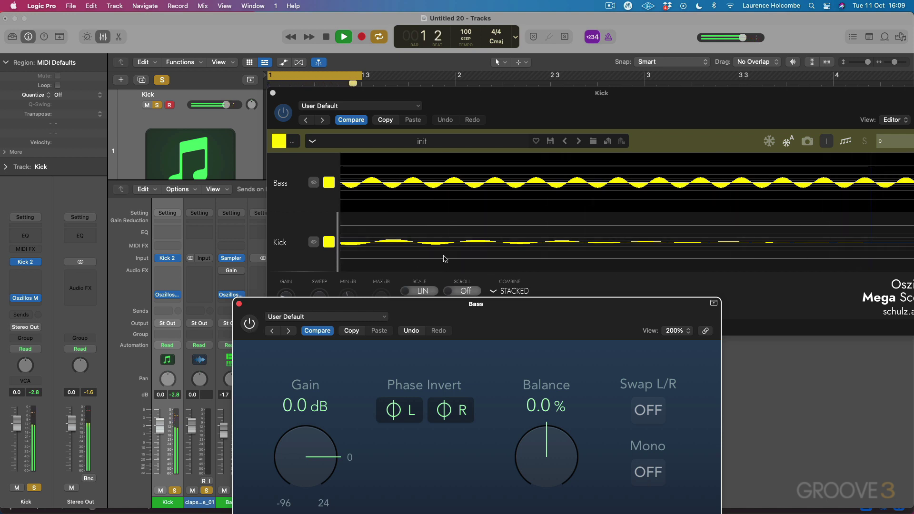
pyautogui.press('space')
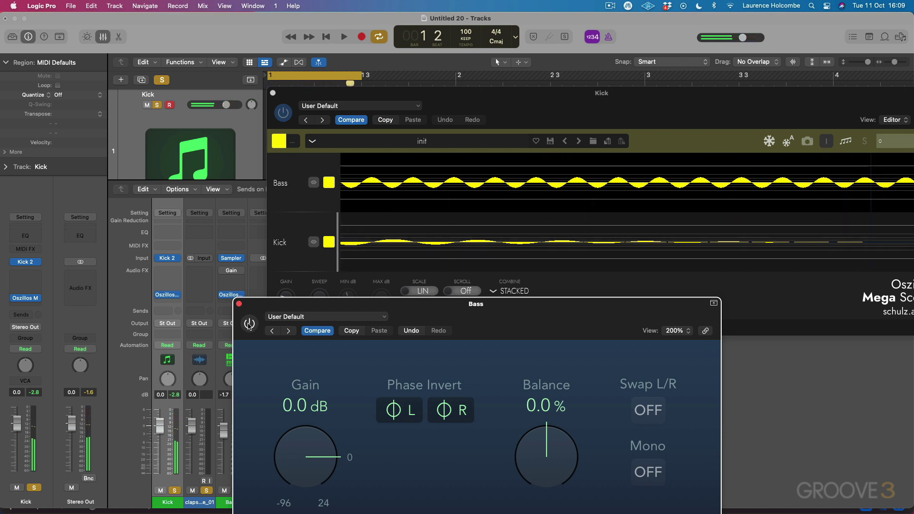
pyautogui.press('space')
pyautogui.click(249, 324)
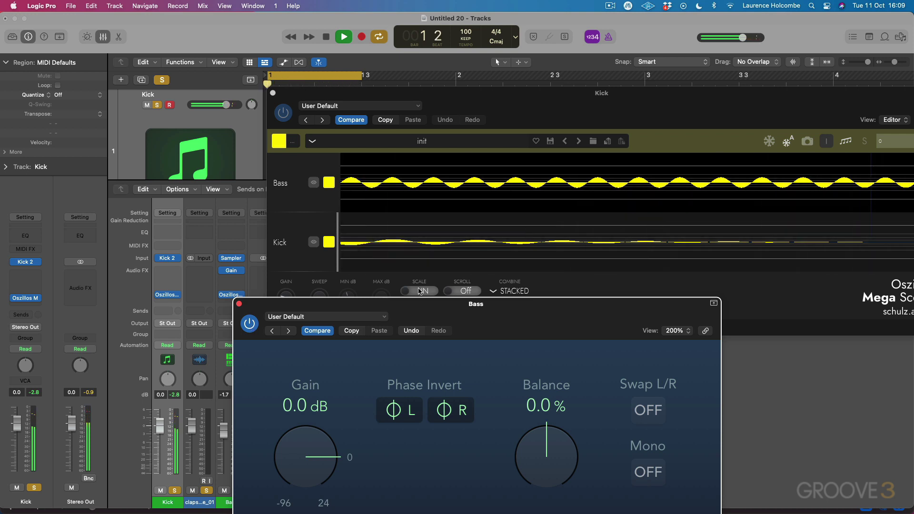
pyautogui.click(249, 324)
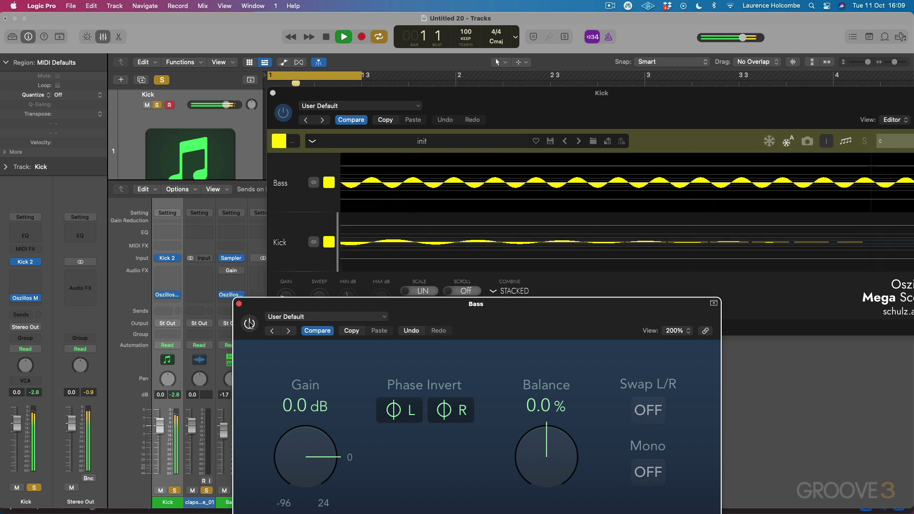
pyautogui.click(249, 324)
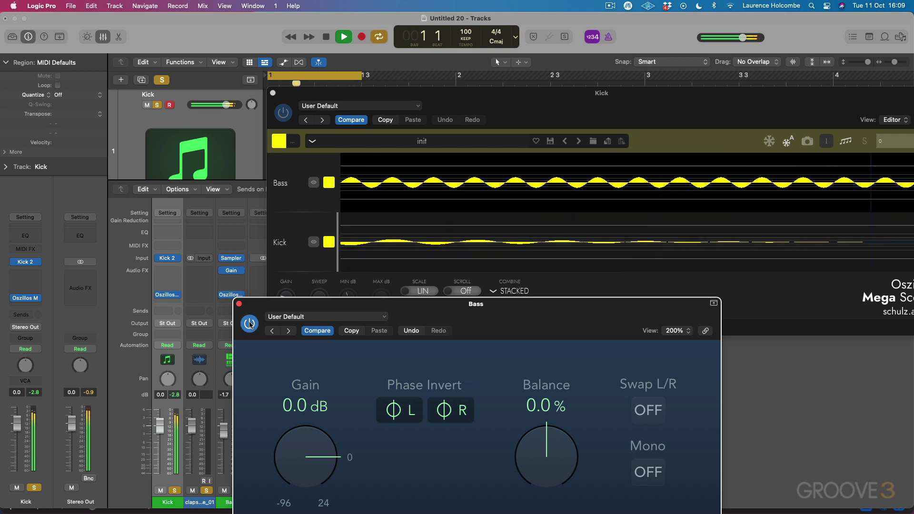
pyautogui.click(249, 325)
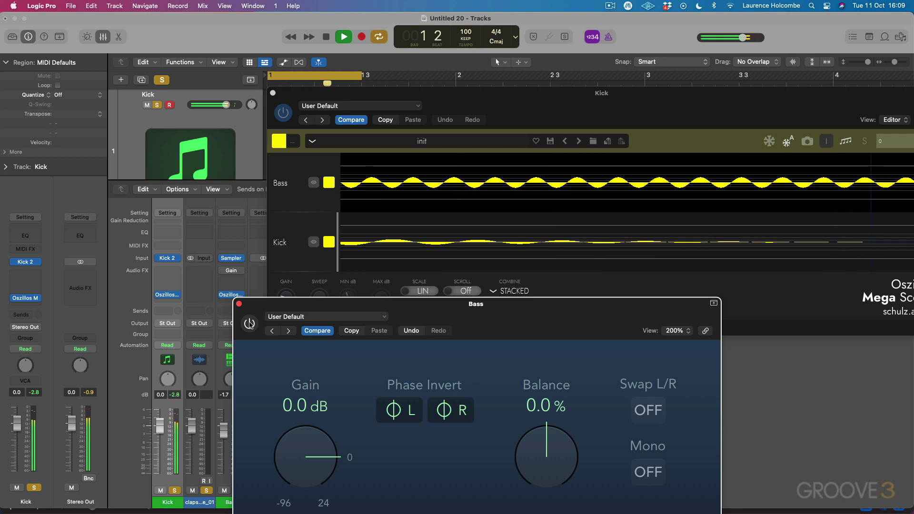
pyautogui.press('space')
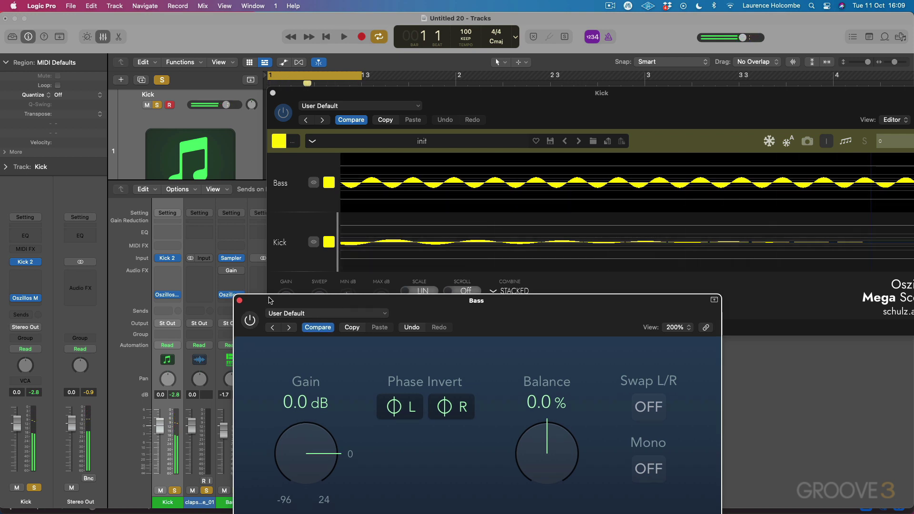
pyautogui.moveTo(265, 306); pyautogui.dragTo(273, 225)
pyautogui.moveTo(366, 95); pyautogui.dragTo(377, 71)
pyautogui.moveTo(275, 222); pyautogui.dragTo(191, 187)
pyautogui.moveTo(461, 64); pyautogui.dragTo(492, 34)
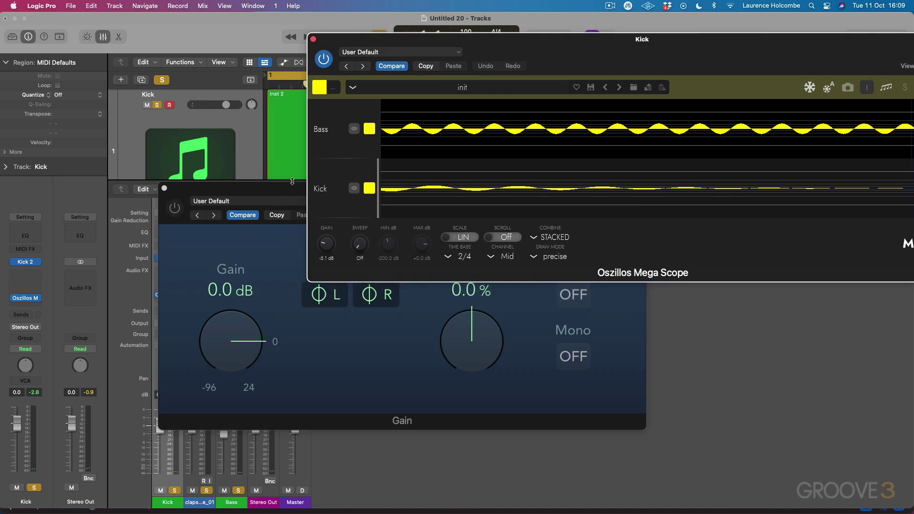
pyautogui.moveTo(281, 187); pyautogui.dragTo(246, 214)
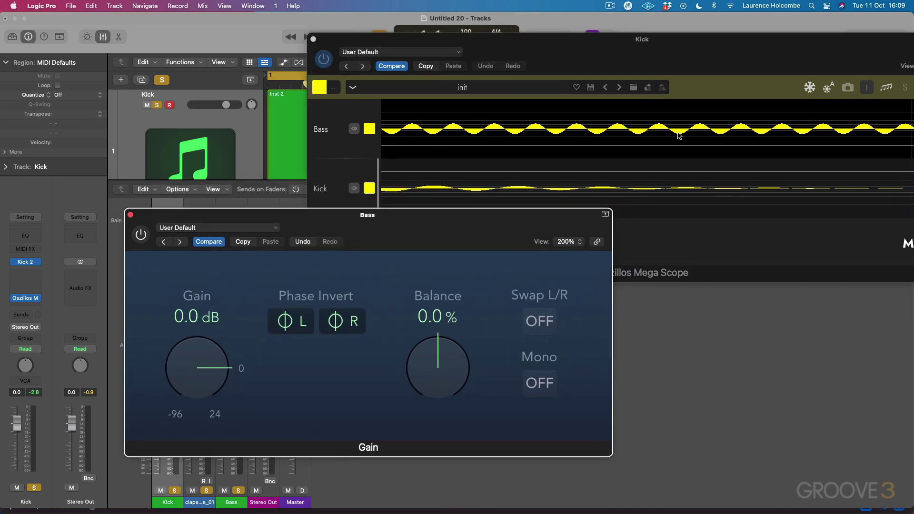
pyautogui.moveTo(392, 224); pyautogui.dragTo(393, 221)
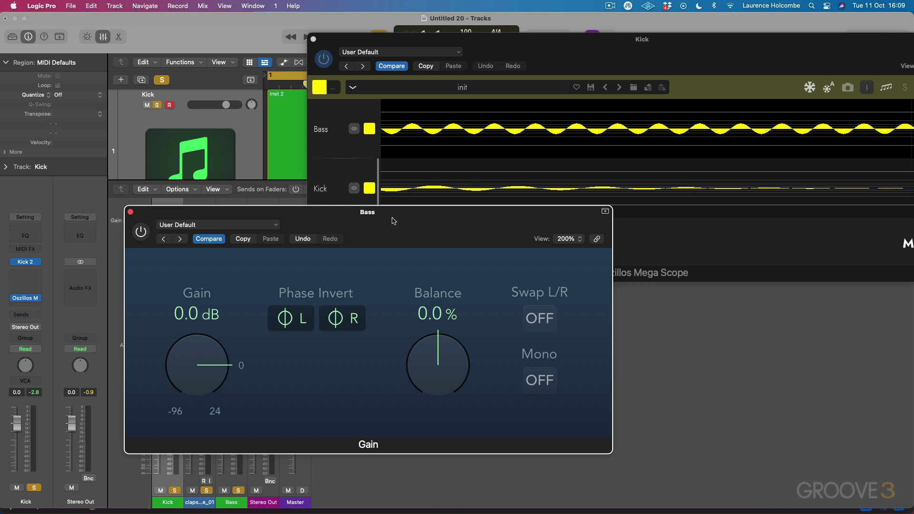
pyautogui.click(141, 232)
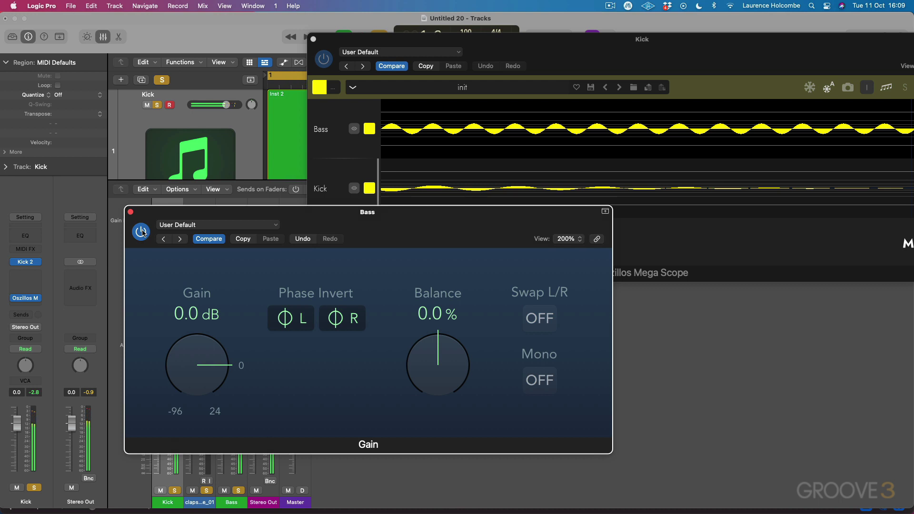
pyautogui.click(142, 232)
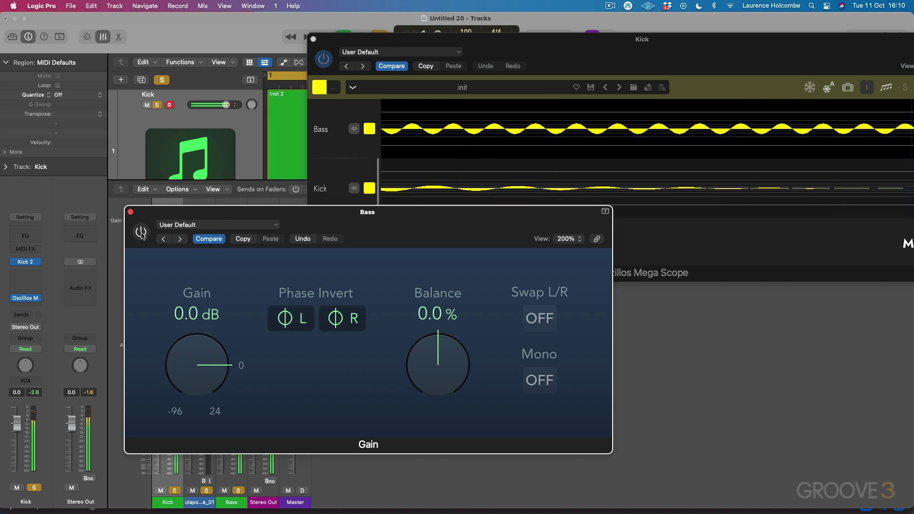
pyautogui.click(141, 233)
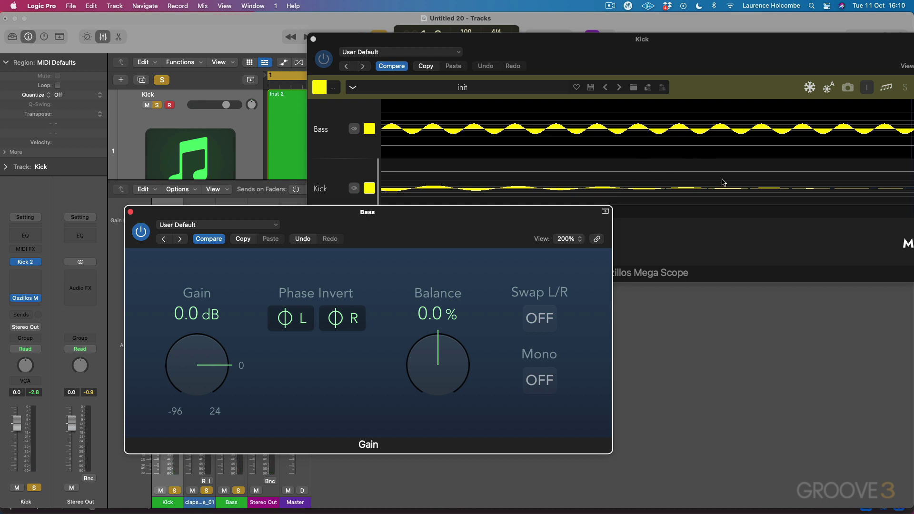
# Raise the Oszillos Mega Scope display gain to +3.7 dB.
pyautogui.moveTo(532, 44); pyautogui.dragTo(534, 36)
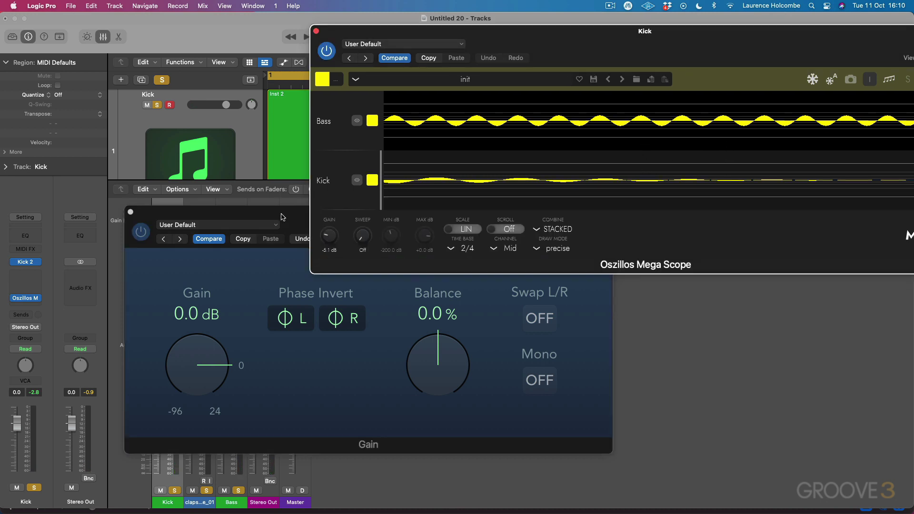
pyautogui.moveTo(262, 212); pyautogui.dragTo(246, 283)
pyautogui.scroll(3, 332, 219)
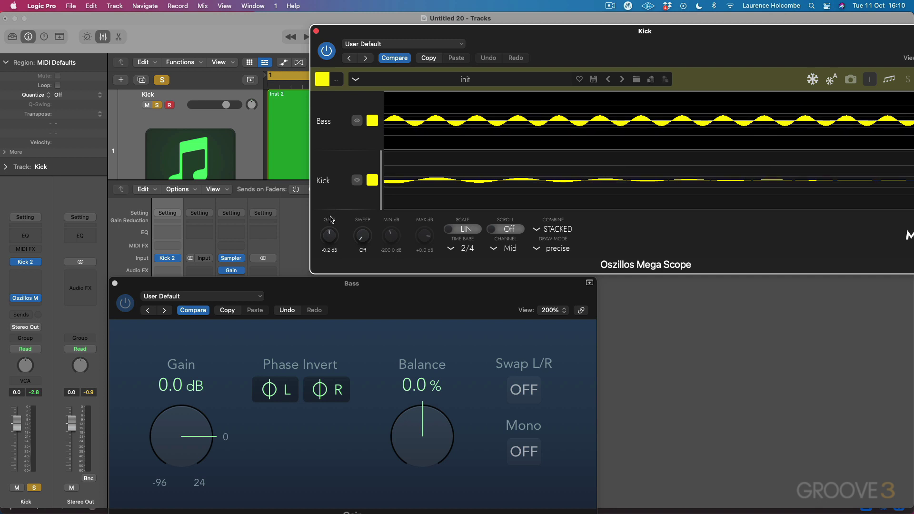
pyautogui.scroll(1, 331, 239)
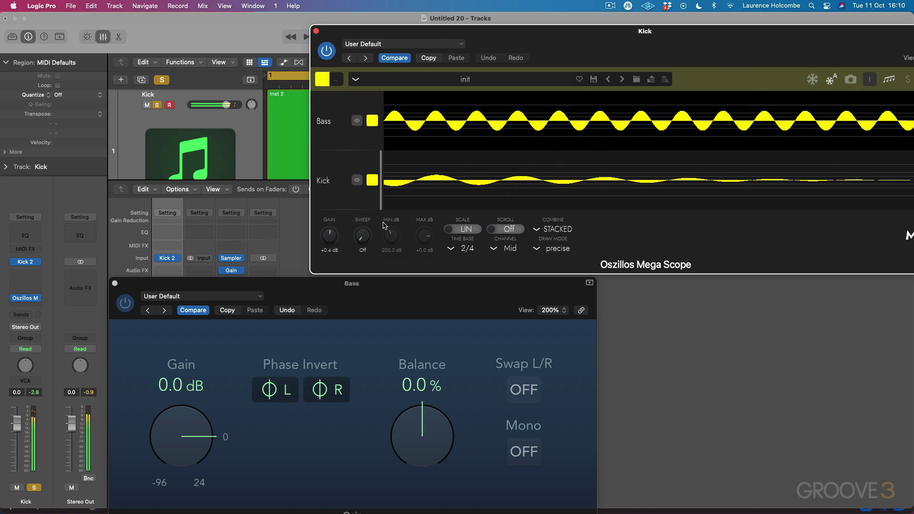
pyautogui.scroll(5, 329, 235)
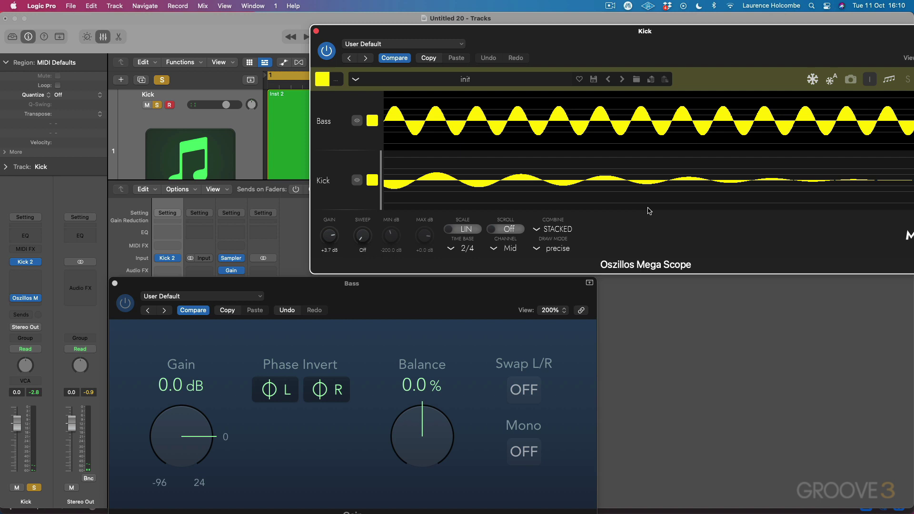
# Bypass the Gain plug-in on the Bass and play to hear the change.
pyautogui.moveTo(301, 281); pyautogui.dragTo(294, 280)
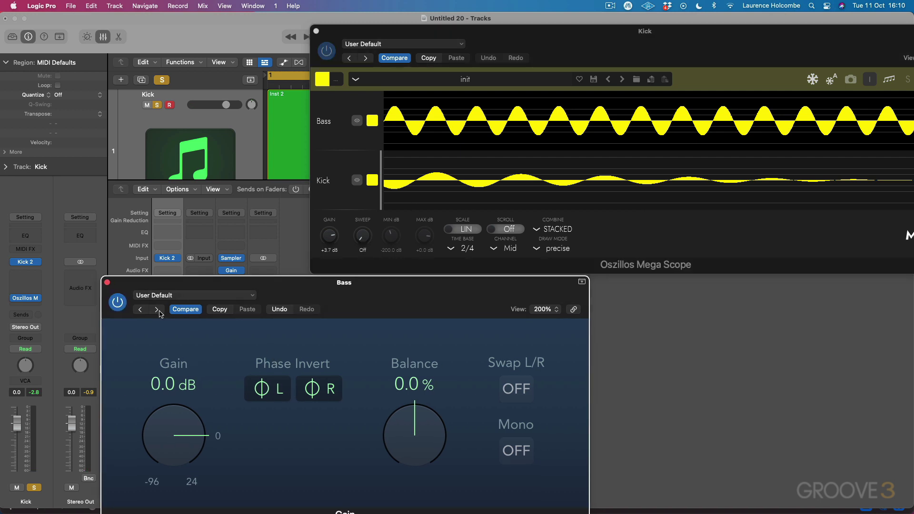
pyautogui.click(119, 303)
pyautogui.press('space')
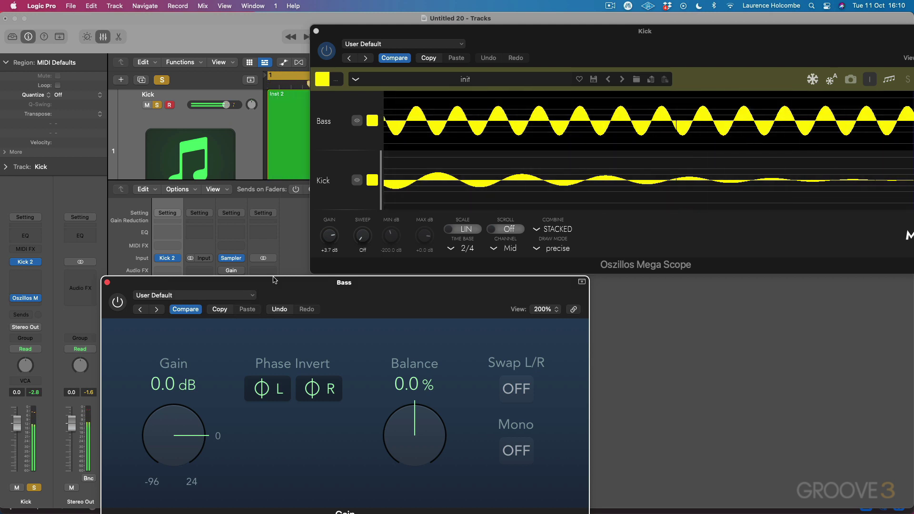
pyautogui.moveTo(223, 316); pyautogui.dragTo(225, 289)
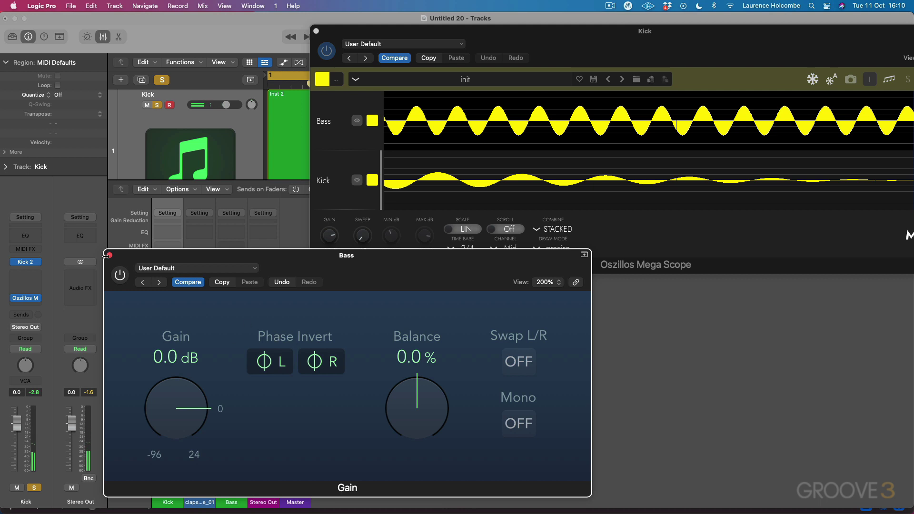
# Close the Gain window and insert Delay > Sample Delay in the Bass channel's next Audio FX slot.
pyautogui.click(110, 257)
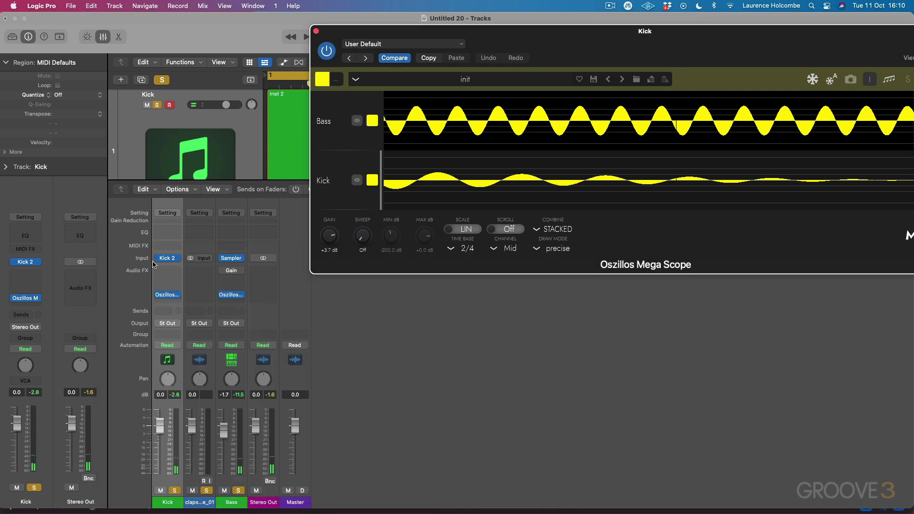
pyautogui.click(225, 281)
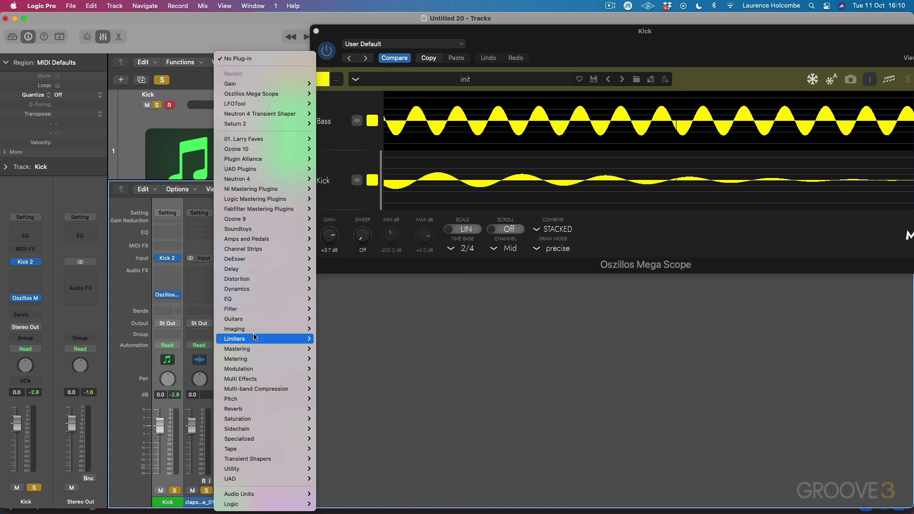
pyautogui.moveTo(238, 269)
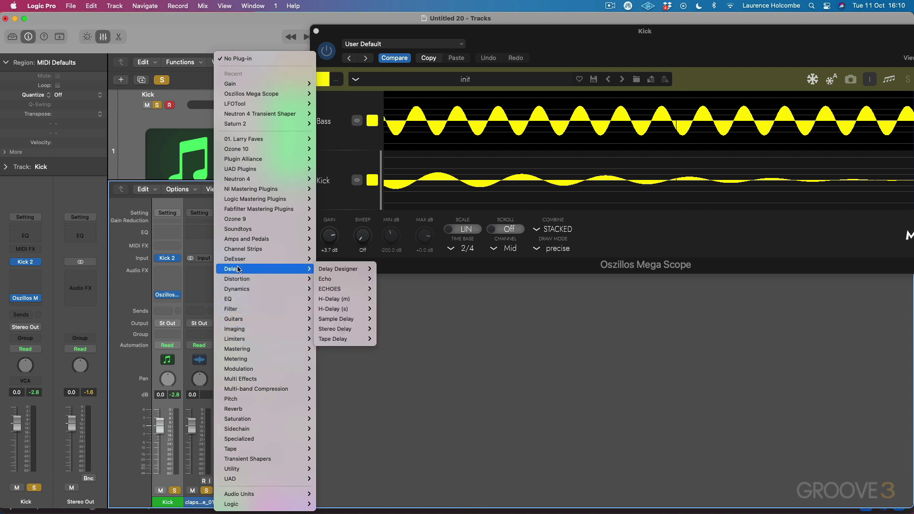
pyautogui.moveTo(353, 292)
pyautogui.moveTo(353, 319)
pyautogui.click(388, 319)
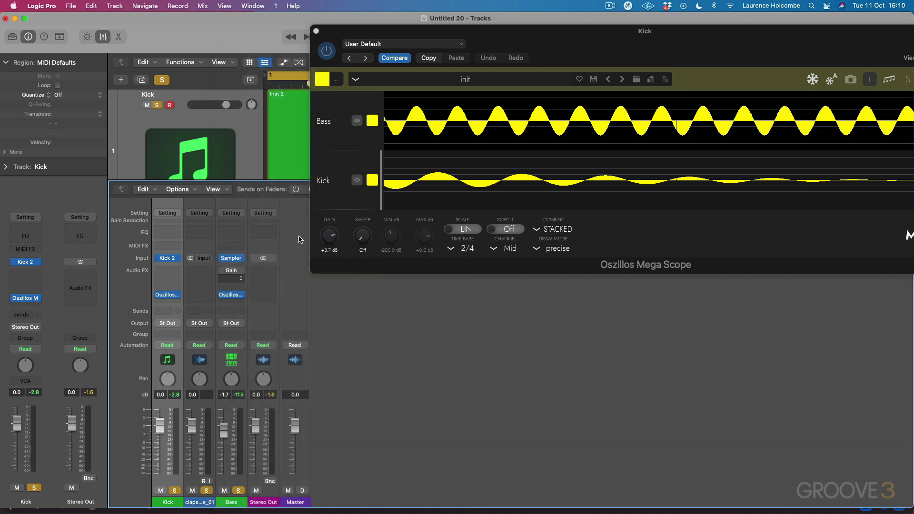
# Link the Sample Delay's left and right, switch units to ms, and set the delay to 11.3 ms.
pyautogui.click(347, 200)
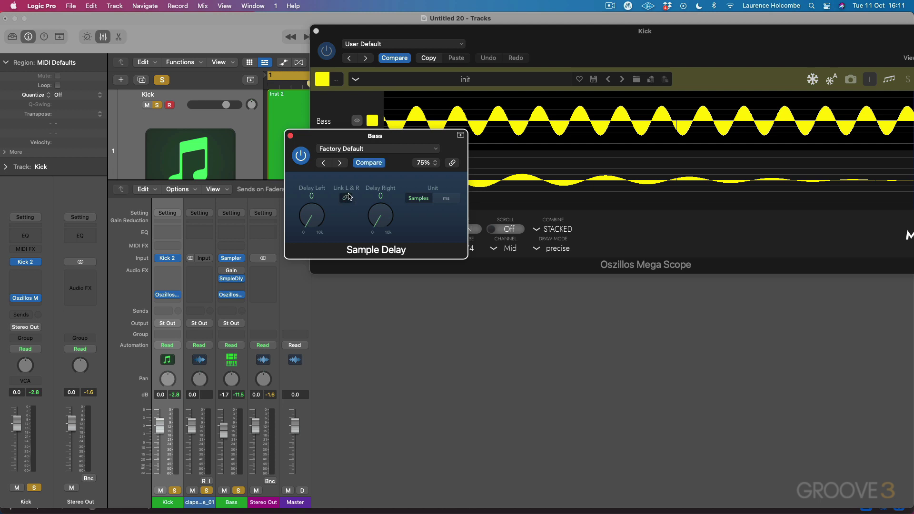
pyautogui.click(446, 198)
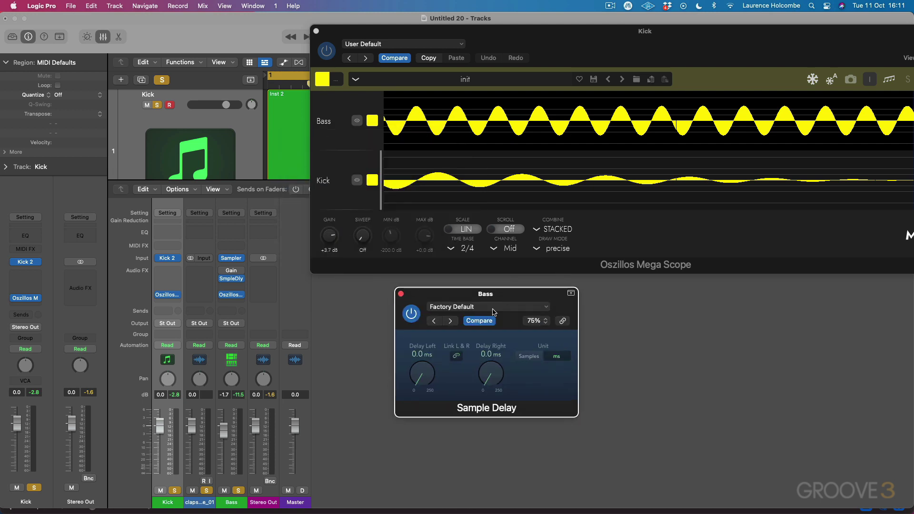
pyautogui.moveTo(423, 373); pyautogui.dragTo(425, 375)
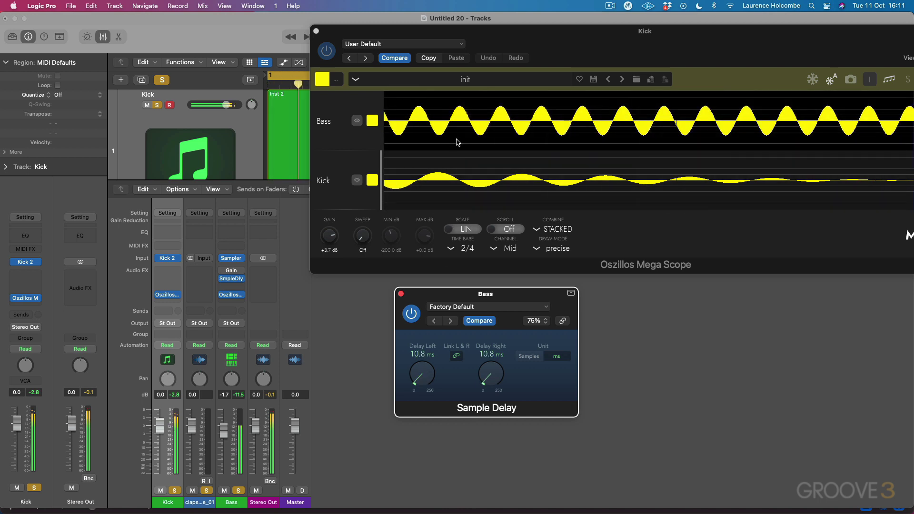
pyautogui.moveTo(547, 275); pyautogui.dragTo(469, 272)
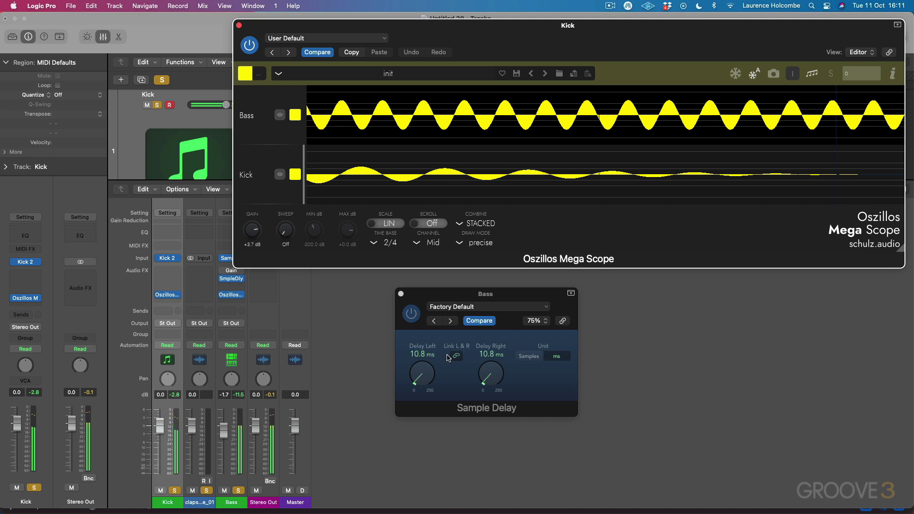
pyautogui.moveTo(427, 378); pyautogui.dragTo(425, 374)
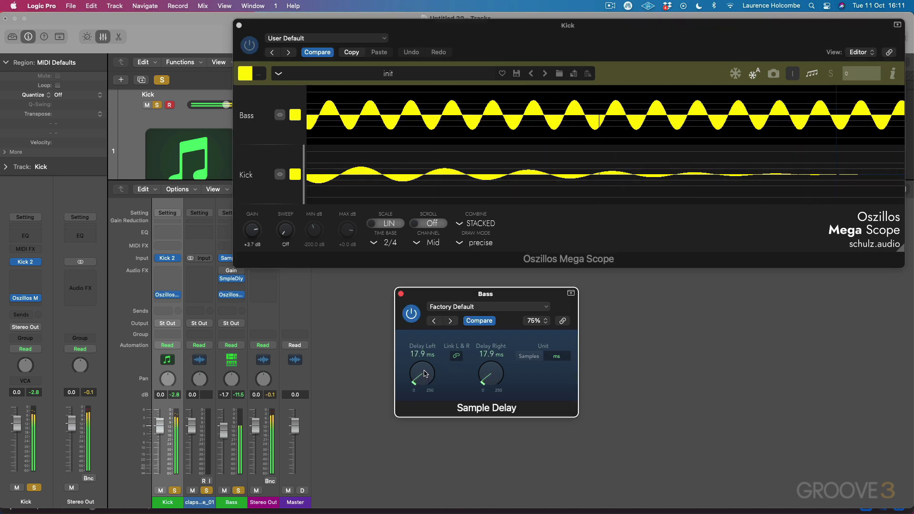
pyautogui.moveTo(425, 373); pyautogui.dragTo(425, 377)
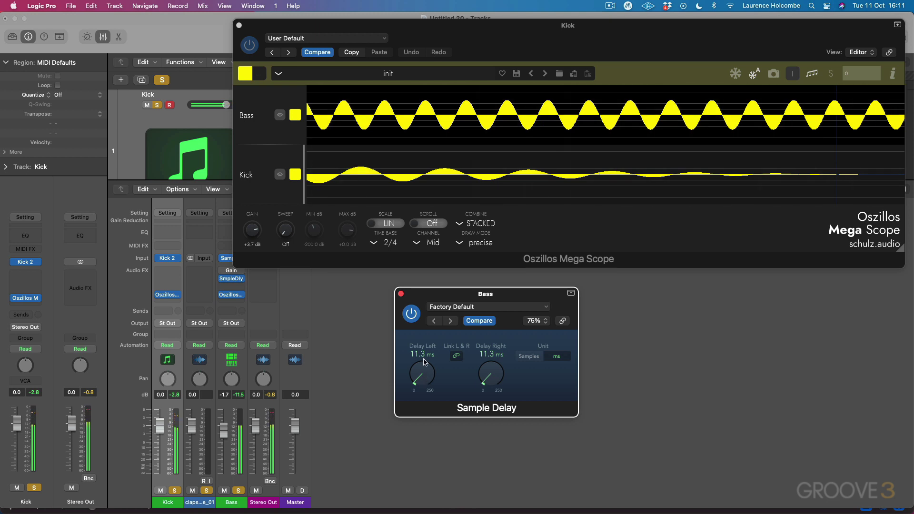
# Bypass and re-enable Sample Delay to compare phase, then close the Kick scope window.
pyautogui.click(411, 314)
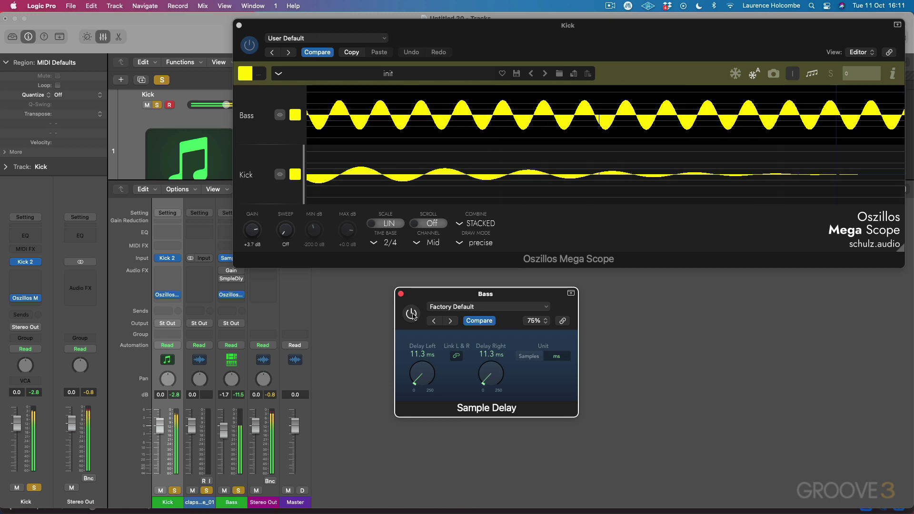
pyautogui.click(411, 314)
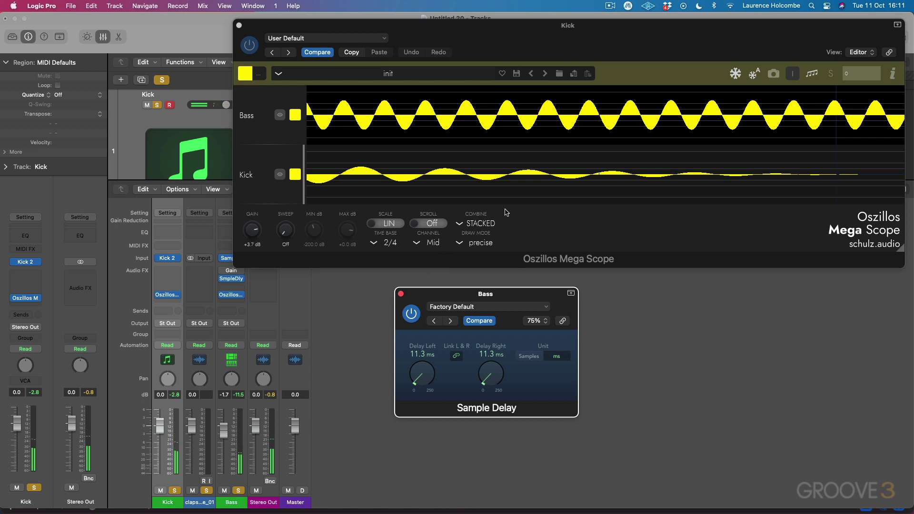
pyautogui.click(239, 25)
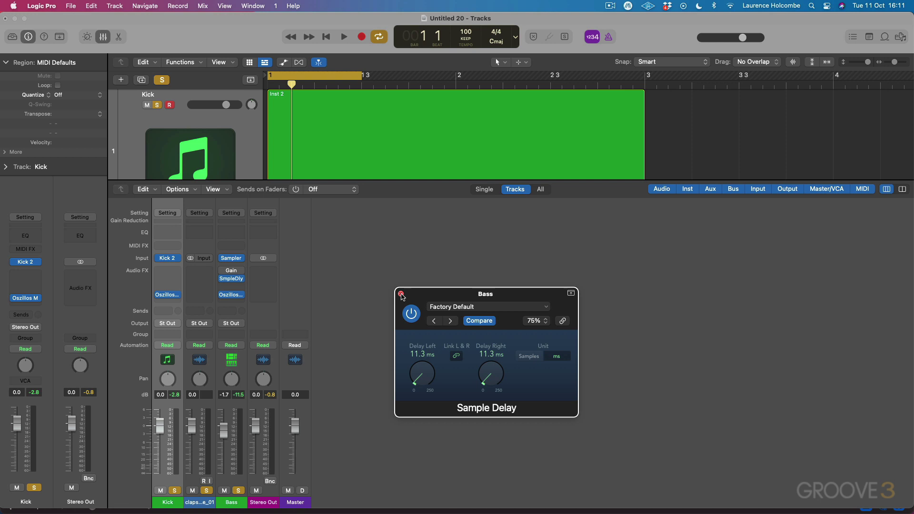
# Close the Sample Delay window and insert LFOTool in stereo below SmpleDly on the Bass channel.
pyautogui.click(401, 294)
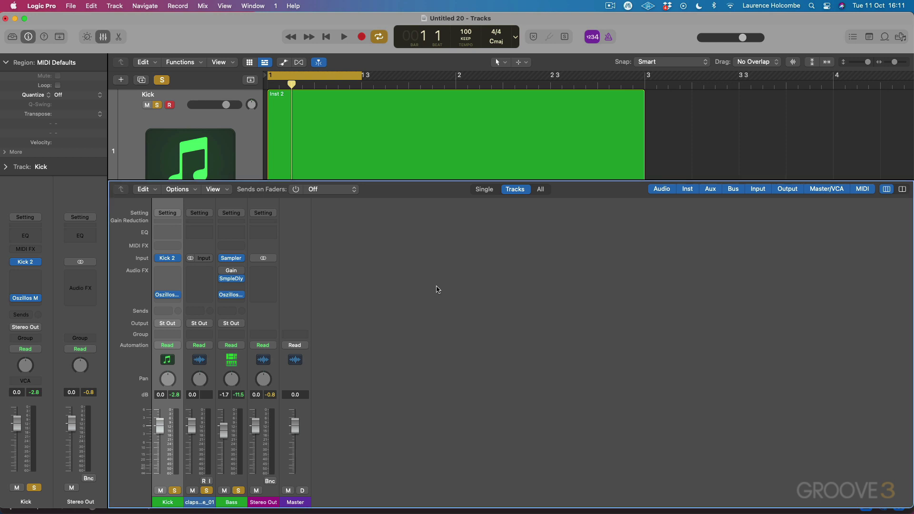
pyautogui.moveTo(221, 281)
pyautogui.click(408, 295)
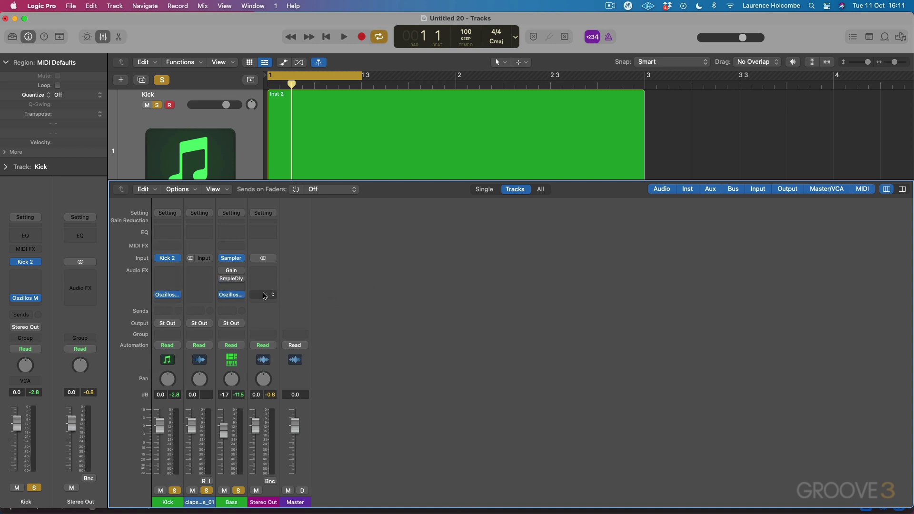
pyautogui.click(231, 287)
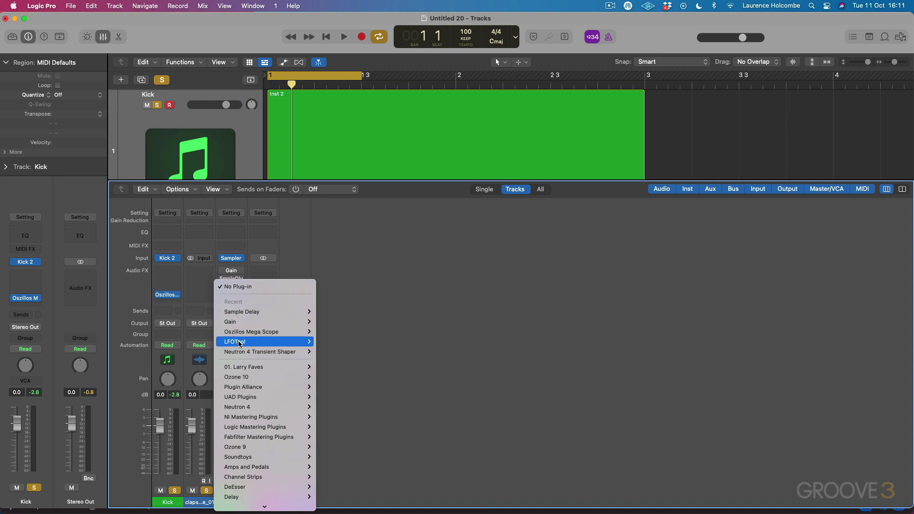
pyautogui.click(328, 343)
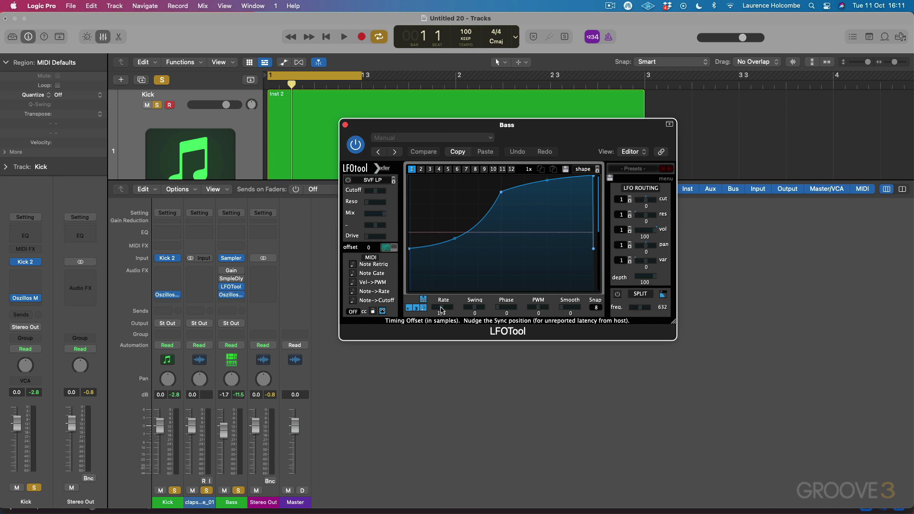
# Set LFOTool's rate to 1/2, reopen the Kick scope beside it, and lower scope gain to +1.9 dB.
pyautogui.moveTo(441, 310); pyautogui.dragTo(439, 317)
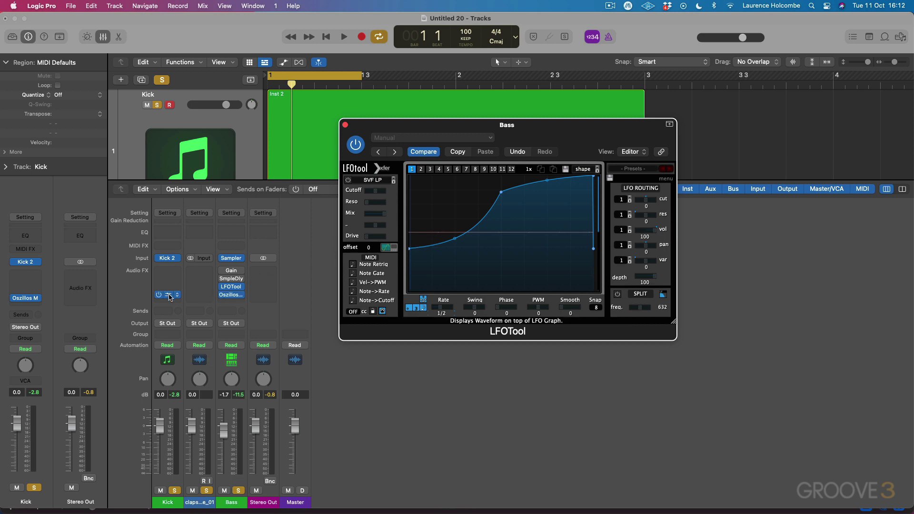
pyautogui.click(170, 295)
pyautogui.click(461, 286)
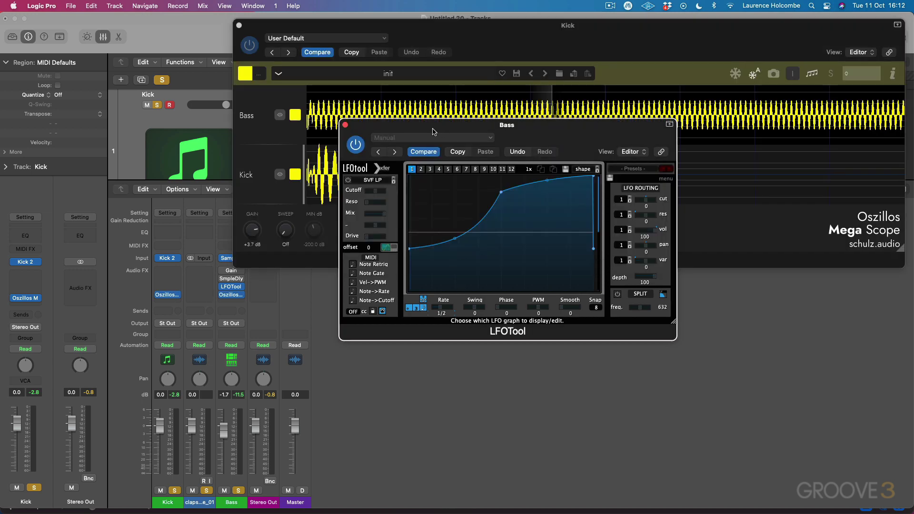
pyautogui.moveTo(434, 131); pyautogui.dragTo(506, 284)
pyautogui.moveTo(411, 26); pyautogui.dragTo(373, 26)
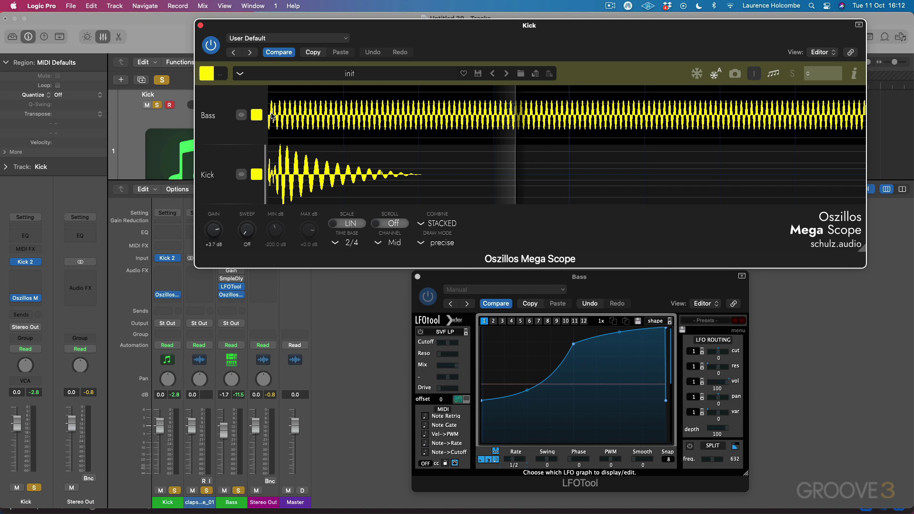
pyautogui.moveTo(230, 228); pyautogui.dragTo(230, 240)
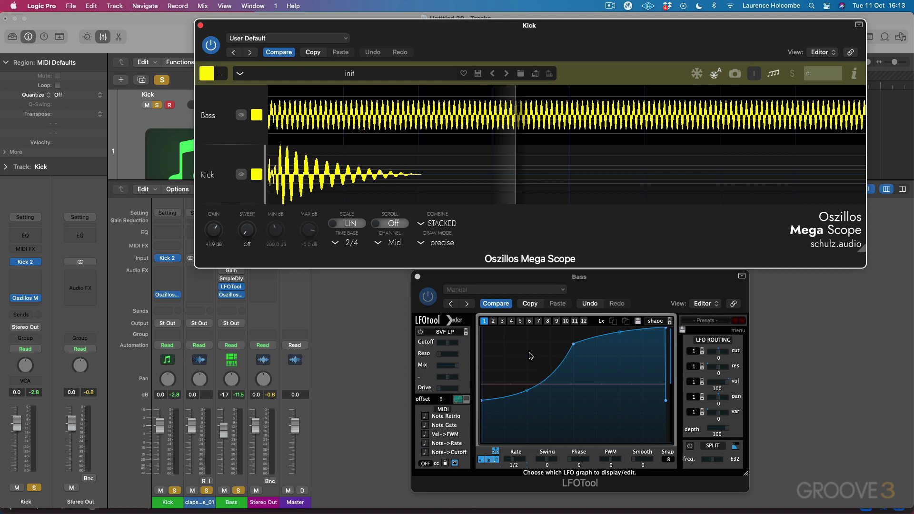
# During playback, reshape the LFOTool curve to start at zero and rise steeply, then bypass LFOTool.
pyautogui.press('space')
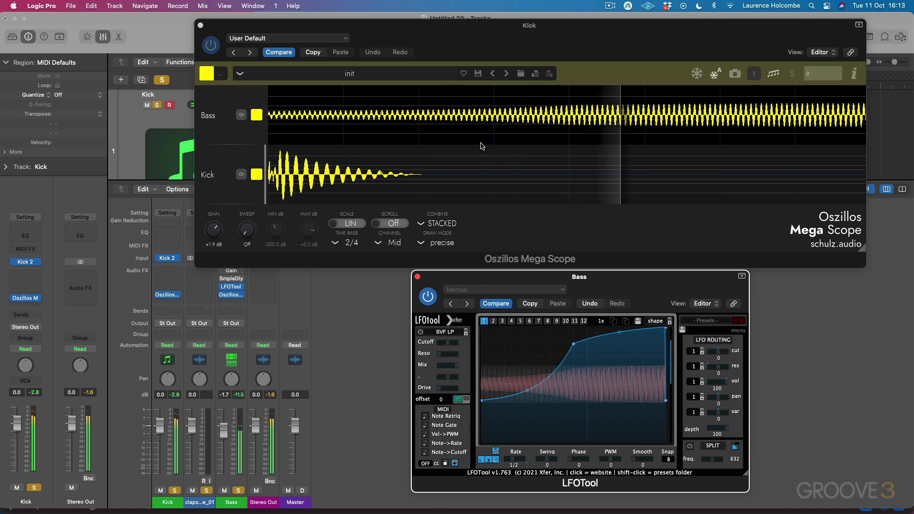
pyautogui.moveTo(573, 344); pyautogui.dragTo(527, 328)
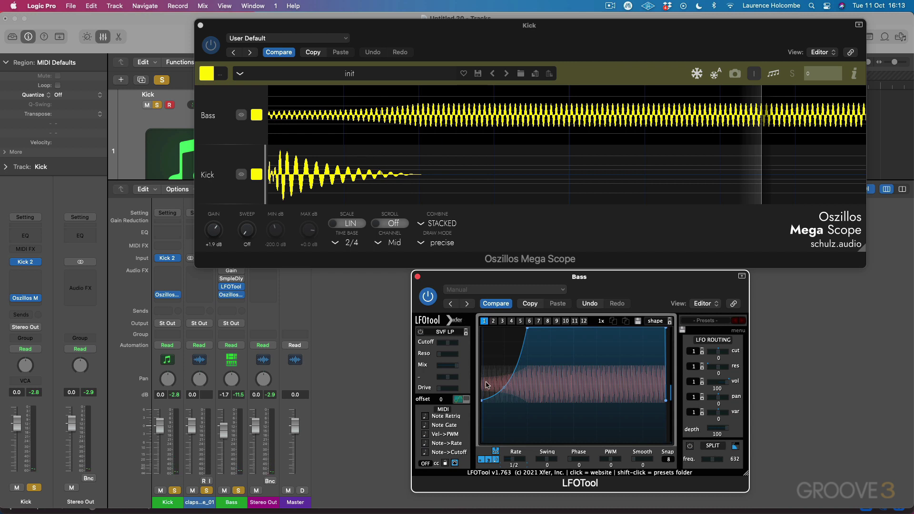
pyautogui.moveTo(482, 401); pyautogui.dragTo(481, 441)
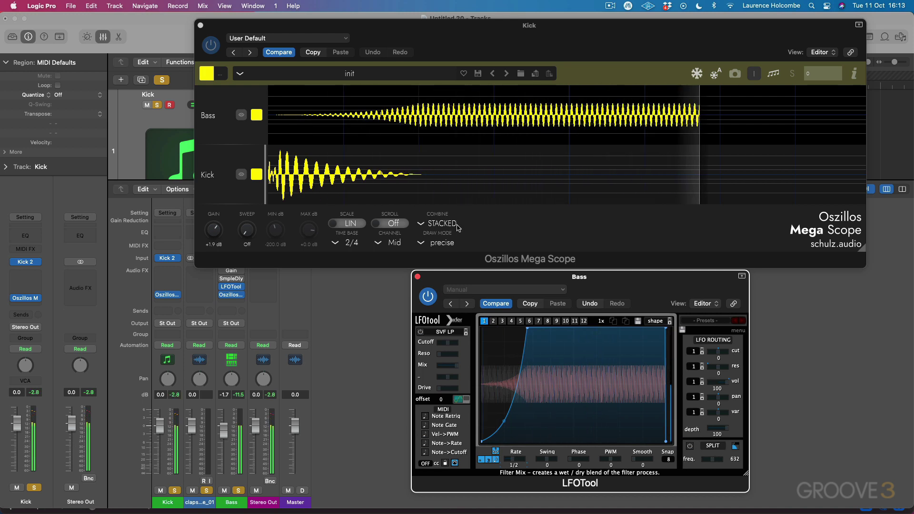
pyautogui.moveTo(505, 423); pyautogui.dragTo(501, 396)
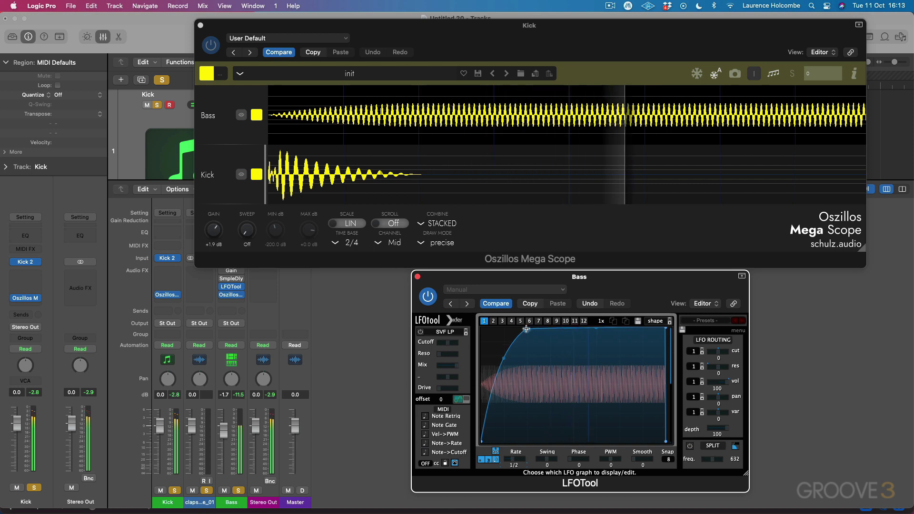
pyautogui.moveTo(484, 402)
pyautogui.mouseDown()
pyautogui.moveTo(493, 405)
pyautogui.moveTo(491, 421)
pyautogui.moveTo(499, 412)
pyautogui.mouseUp()
pyautogui.doubleClick(512, 351)
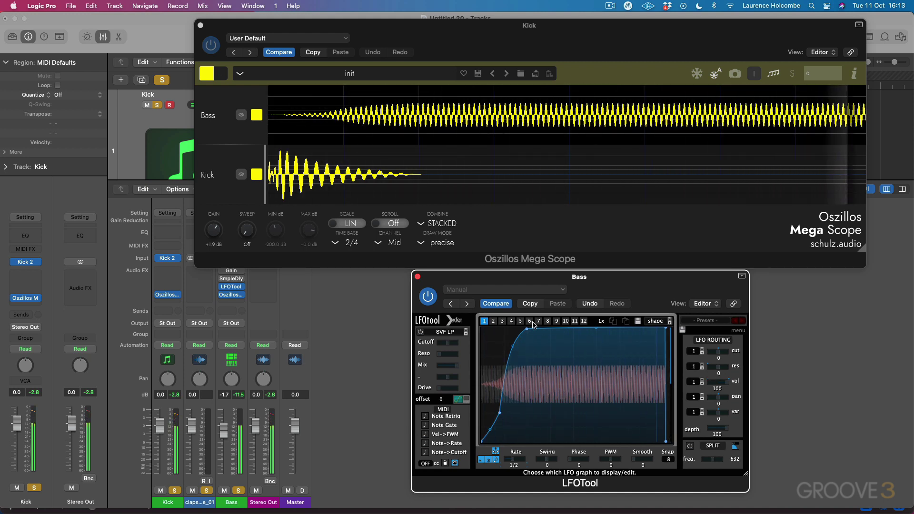
pyautogui.moveTo(527, 328); pyautogui.dragTo(574, 333)
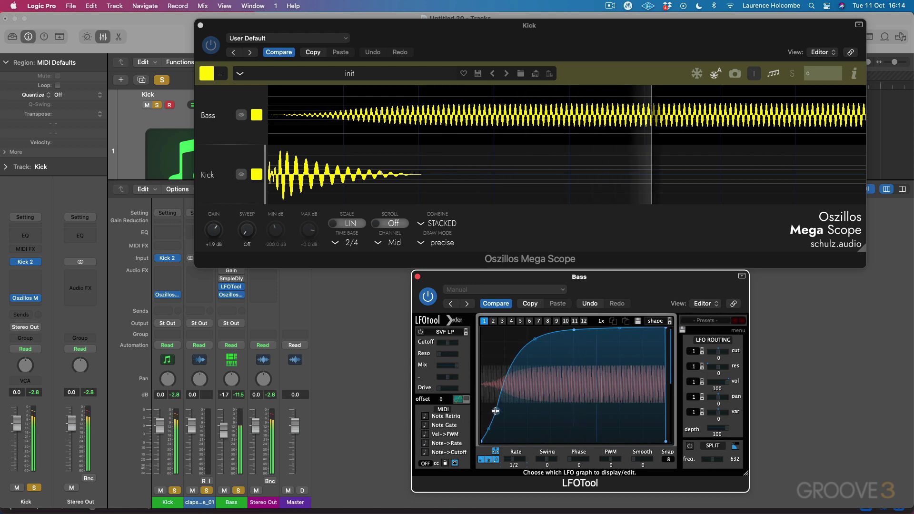
pyautogui.moveTo(500, 414); pyautogui.dragTo(526, 382)
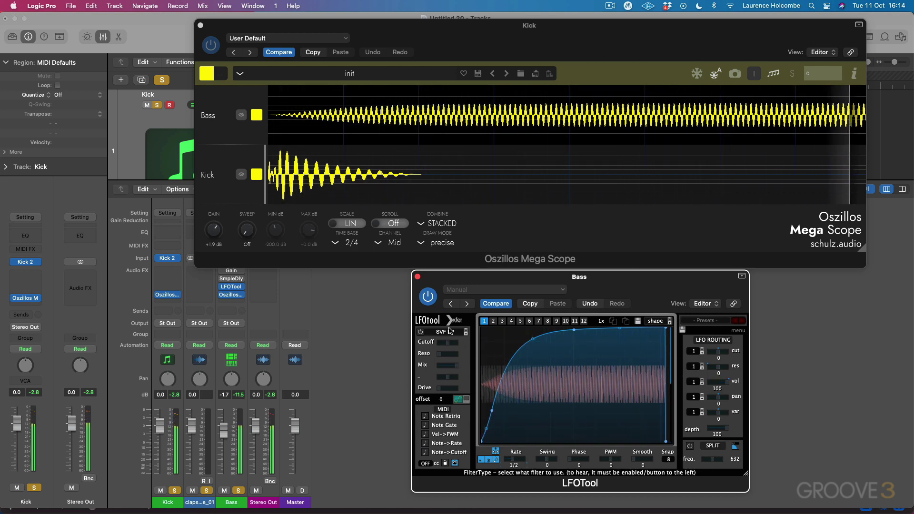
pyautogui.click(428, 296)
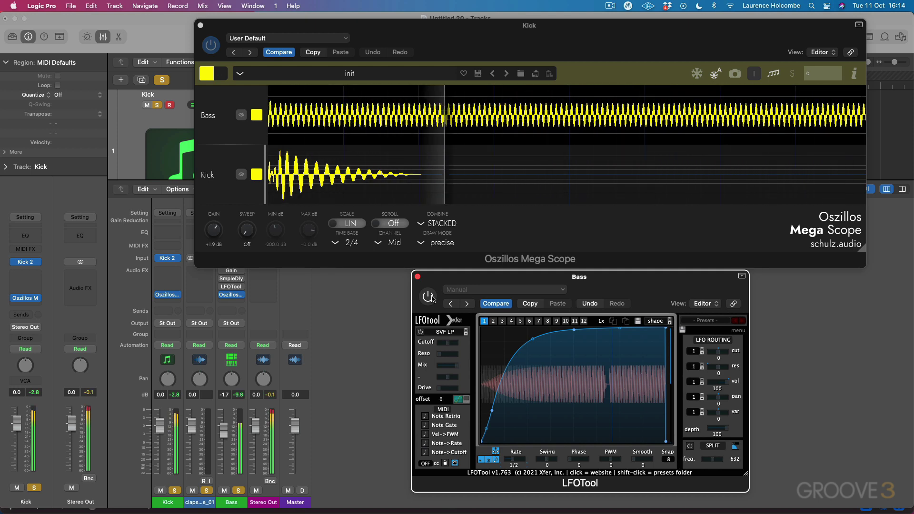
# Reset the peak readouts, switch LFOTool back on, and compare ducked versus unducked bass in playback.
pyautogui.click(270, 395)
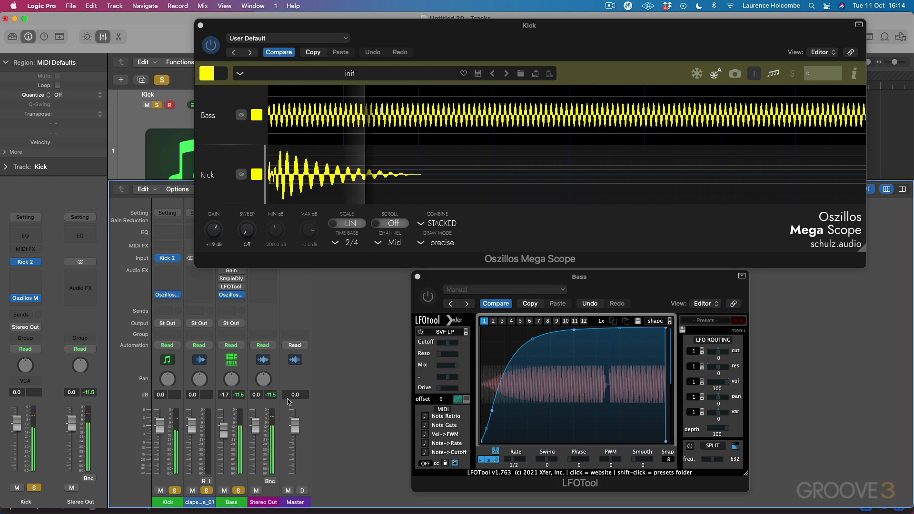
pyautogui.click(272, 398)
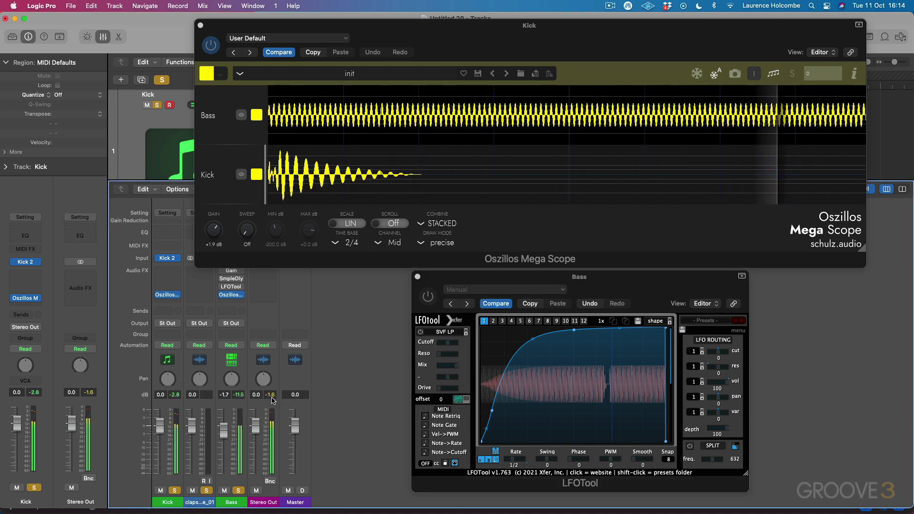
pyautogui.click(428, 297)
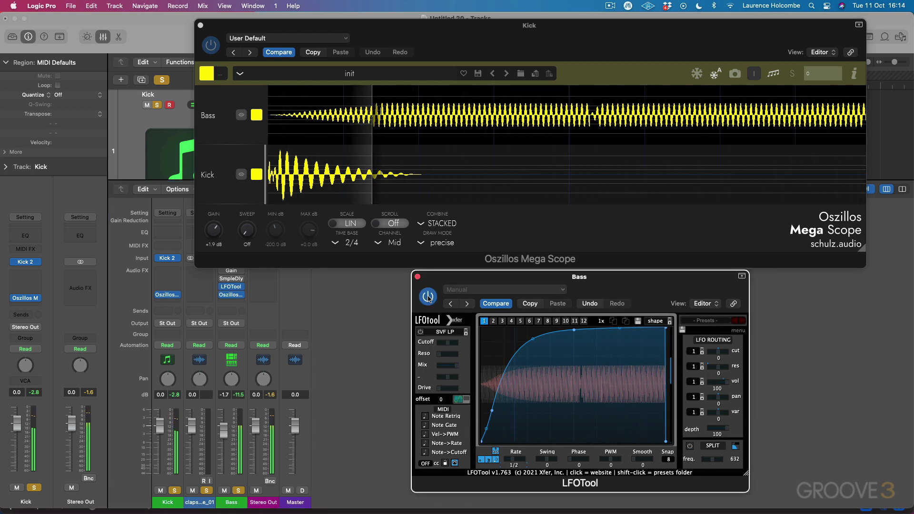
pyautogui.click(293, 399)
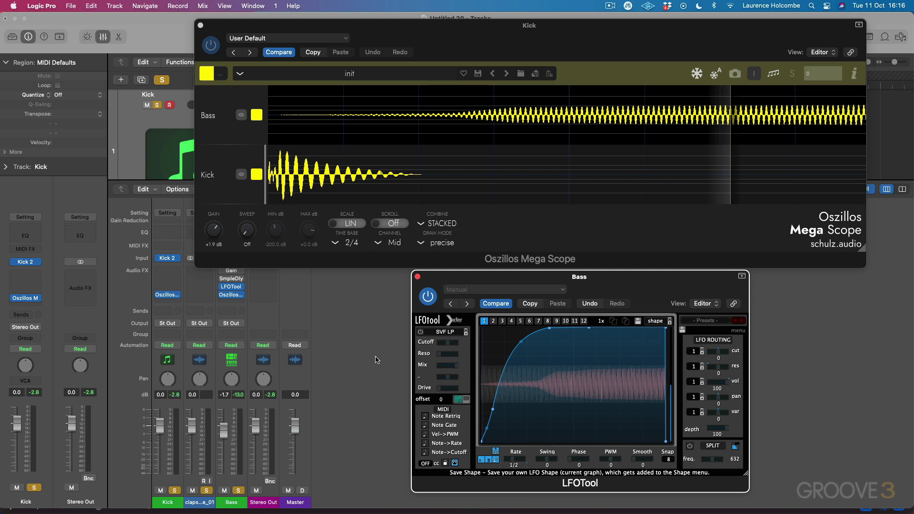
pyautogui.press('space')
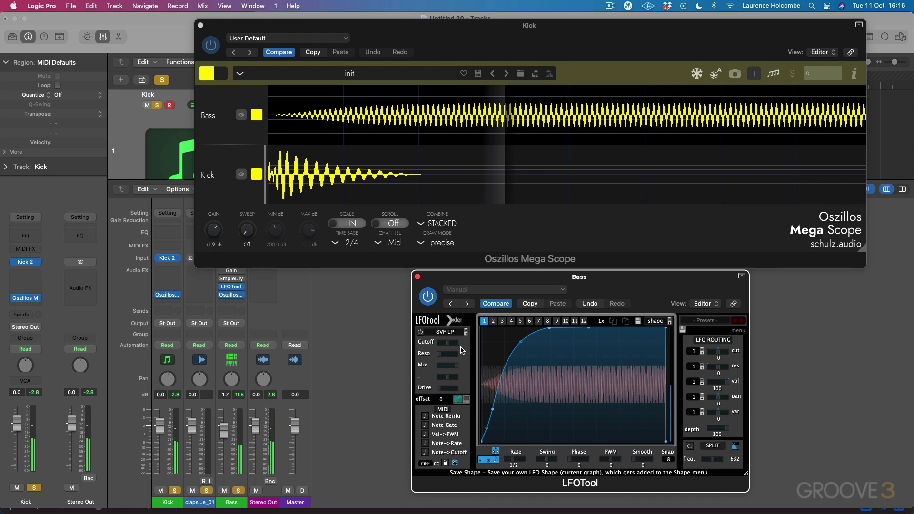
pyautogui.click(431, 299)
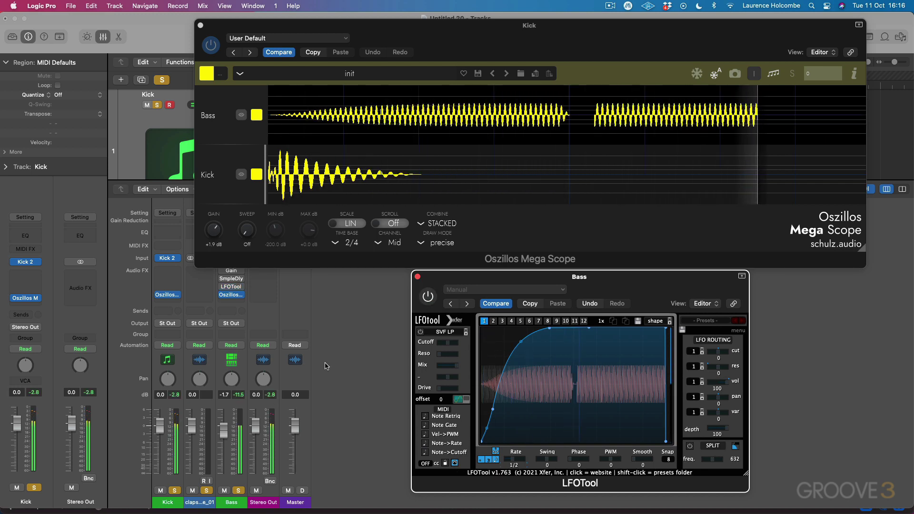
pyautogui.click(427, 296)
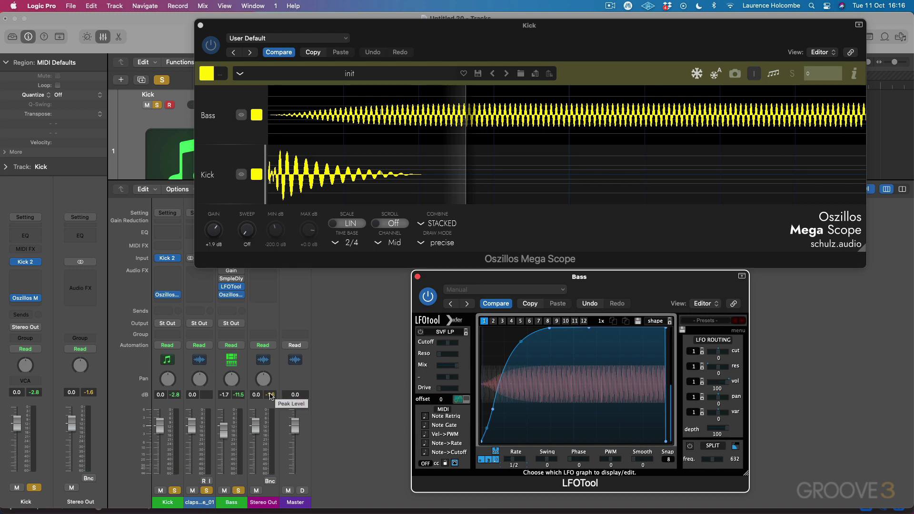
# Insert Oszillos Mega Scope on the Stereo Out channel and move its window up and left.
pyautogui.click(274, 287)
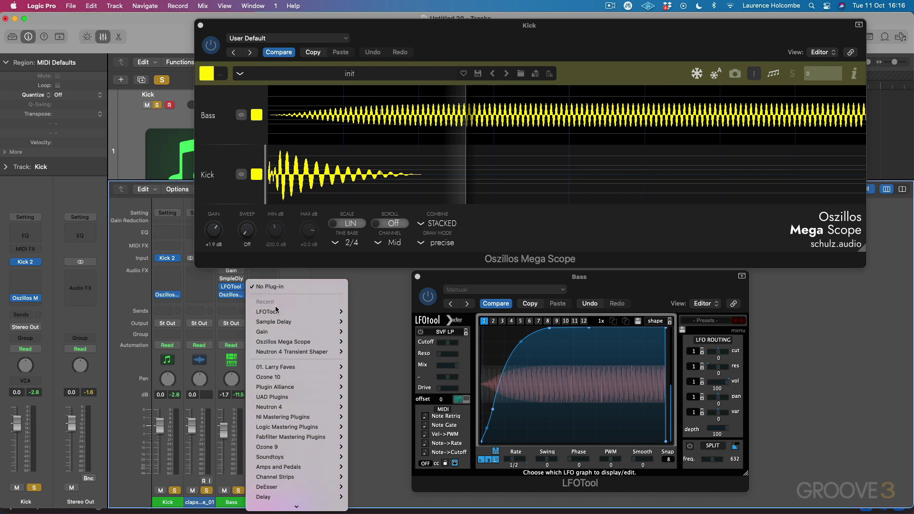
pyautogui.moveTo(314, 342)
pyautogui.click(358, 341)
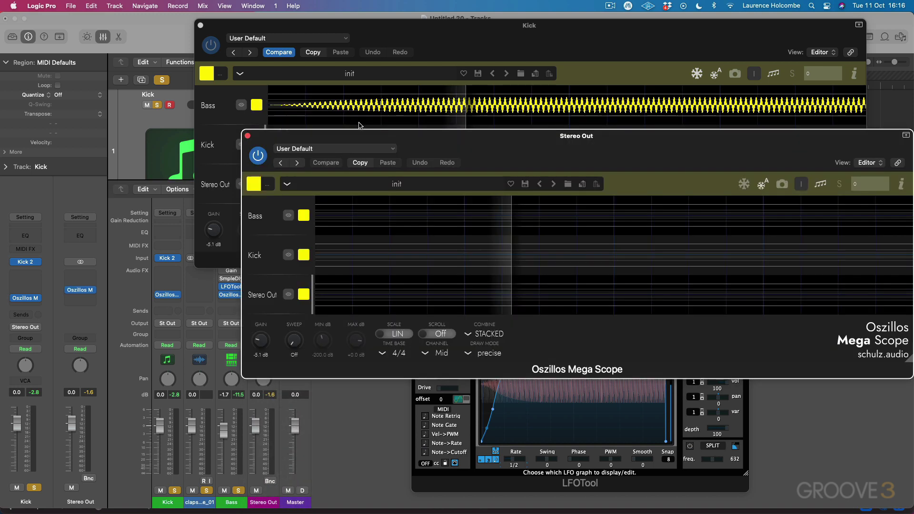
pyautogui.moveTo(362, 139); pyautogui.dragTo(297, 91)
pyautogui.doubleClick(207, 246)
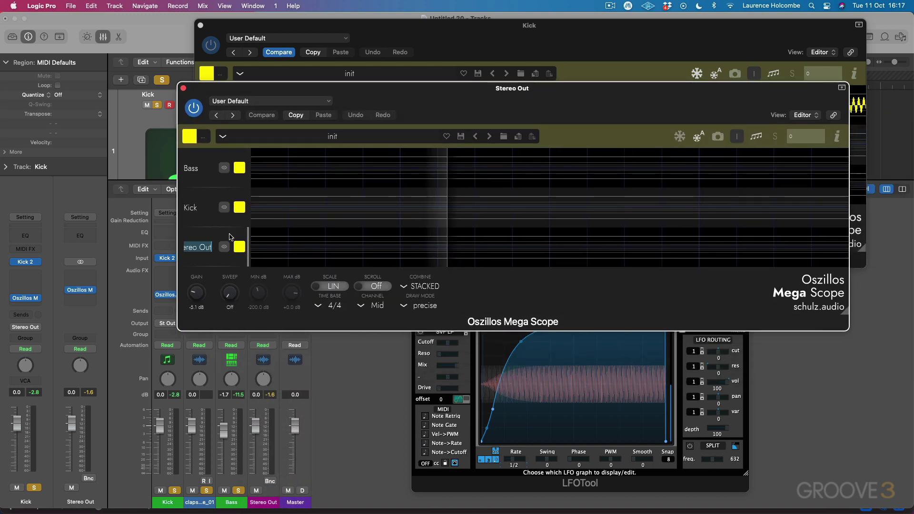
pyautogui.press('Return')
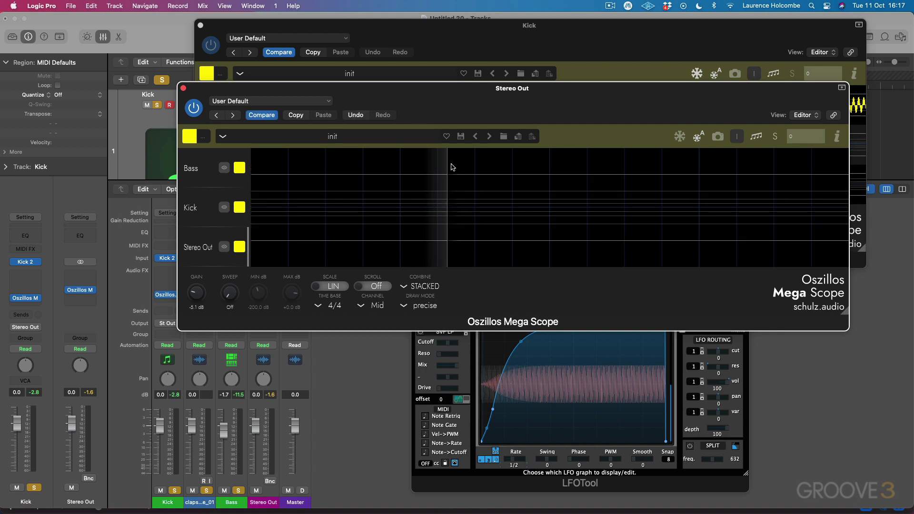
# Toggle the Bass LFOTool off, on, and off again to compare ducking on the scope.
pyautogui.click(465, 363)
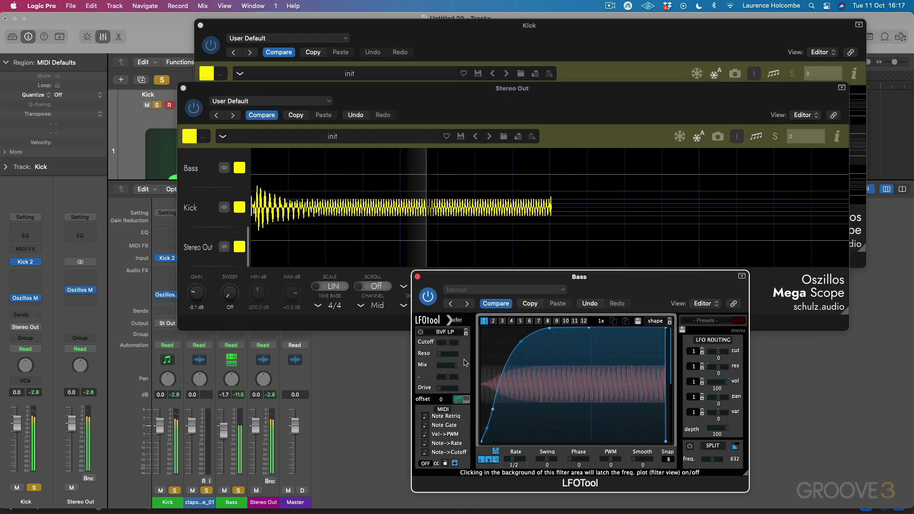
pyautogui.click(428, 297)
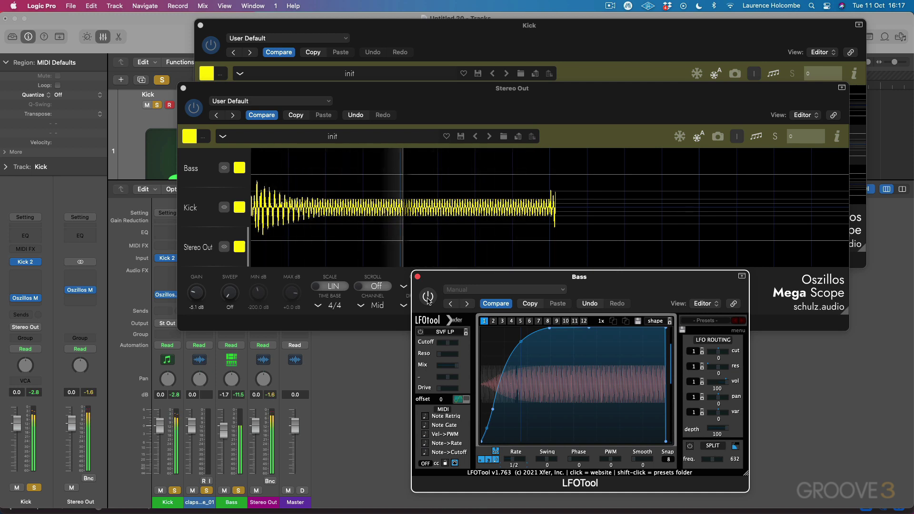
pyautogui.click(428, 297)
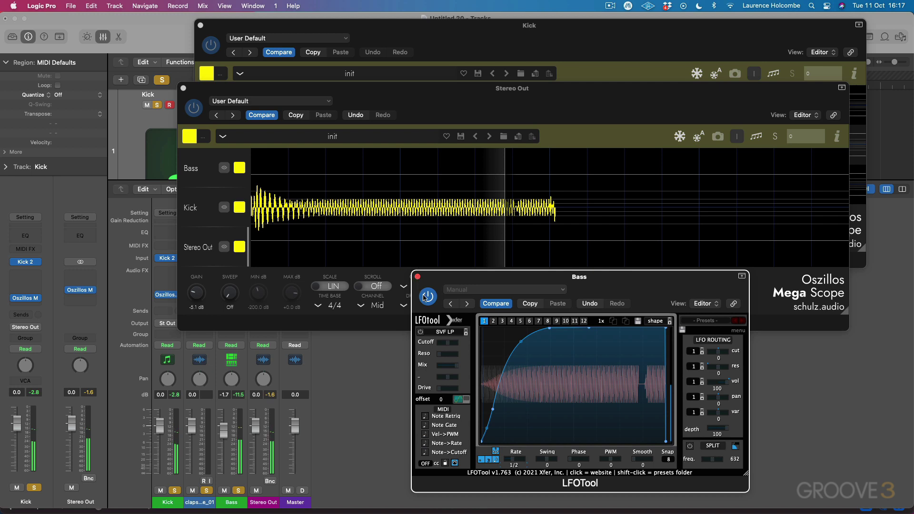
pyautogui.click(428, 297)
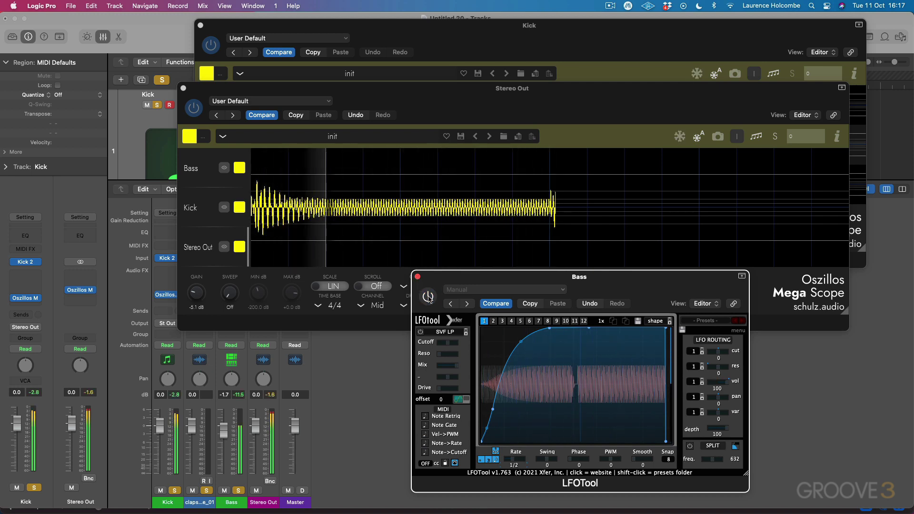
# Re-enable the Bass LFOTool so the bass ducks under the kick, then return to the mixer.
pyautogui.click(428, 297)
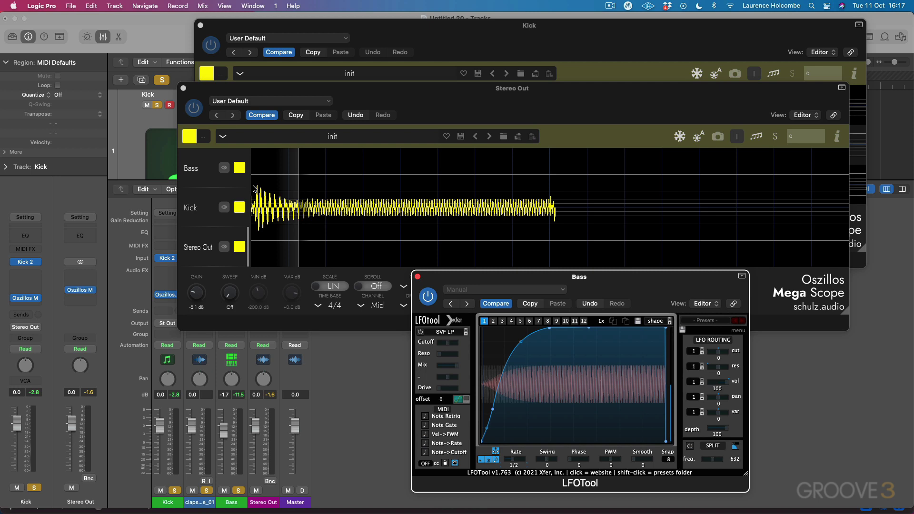
pyautogui.click(155, 32)
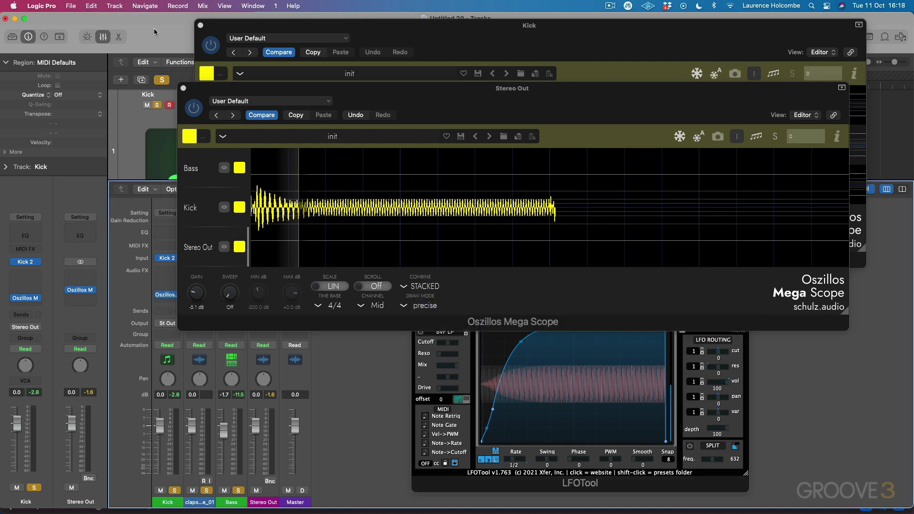